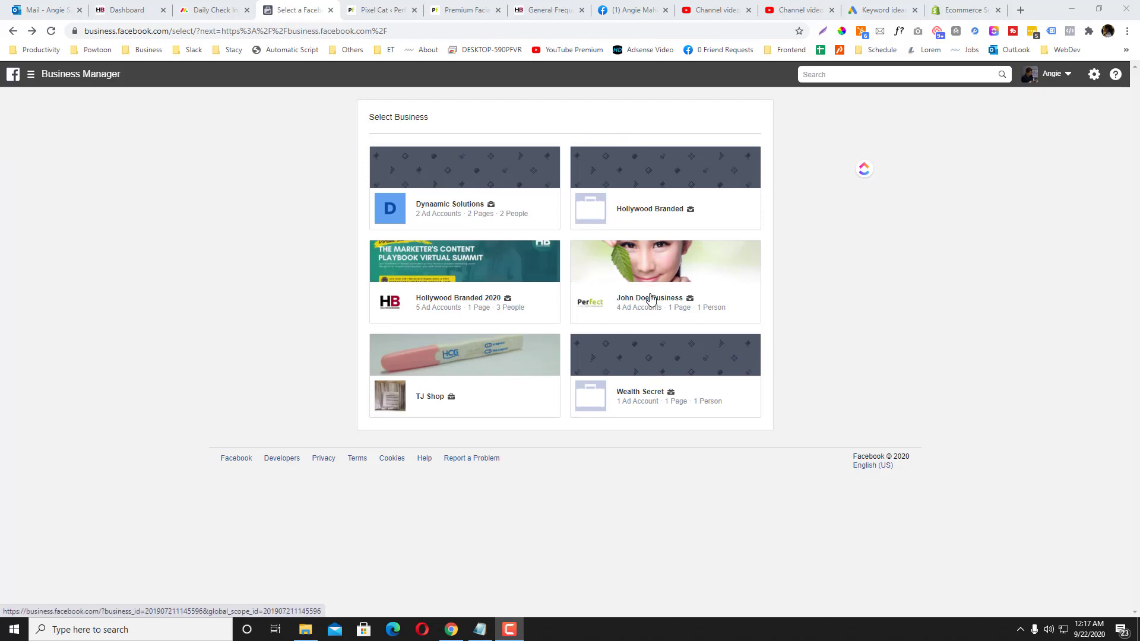
Step: Open the business behind the Perfect brand in Business Manager
click(31, 74)
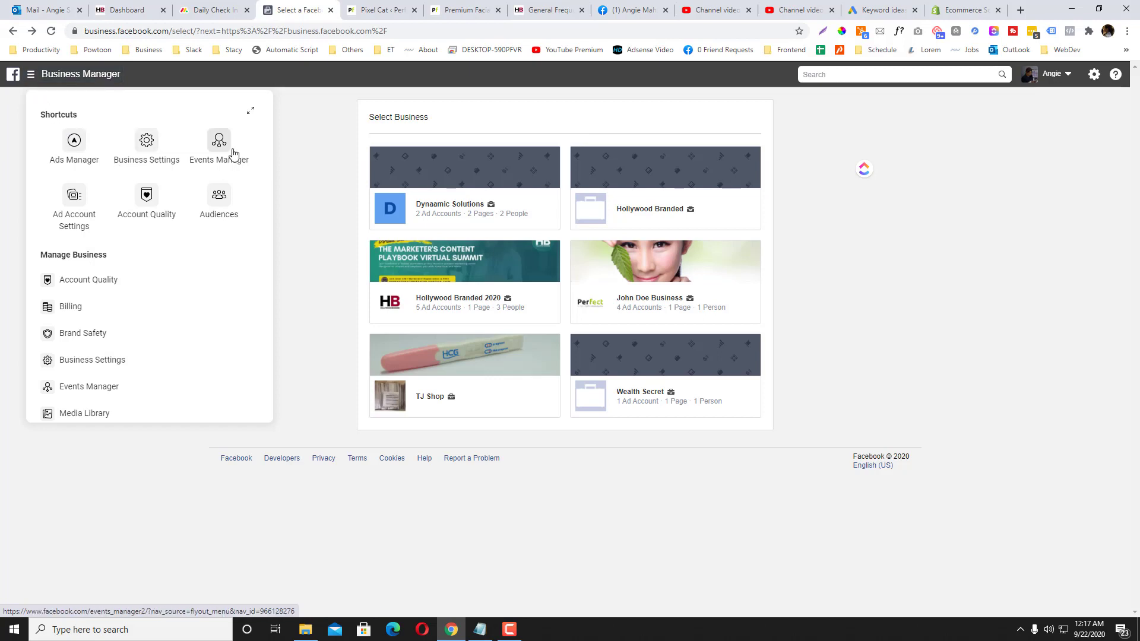
click(310, 176)
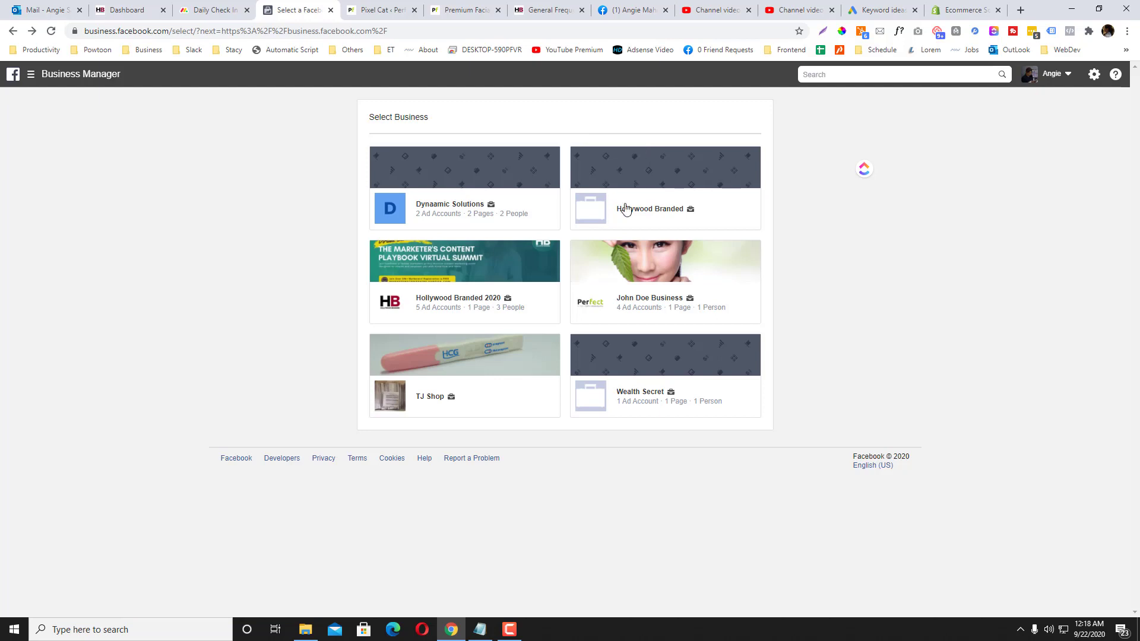
click(47, 73)
click(650, 304)
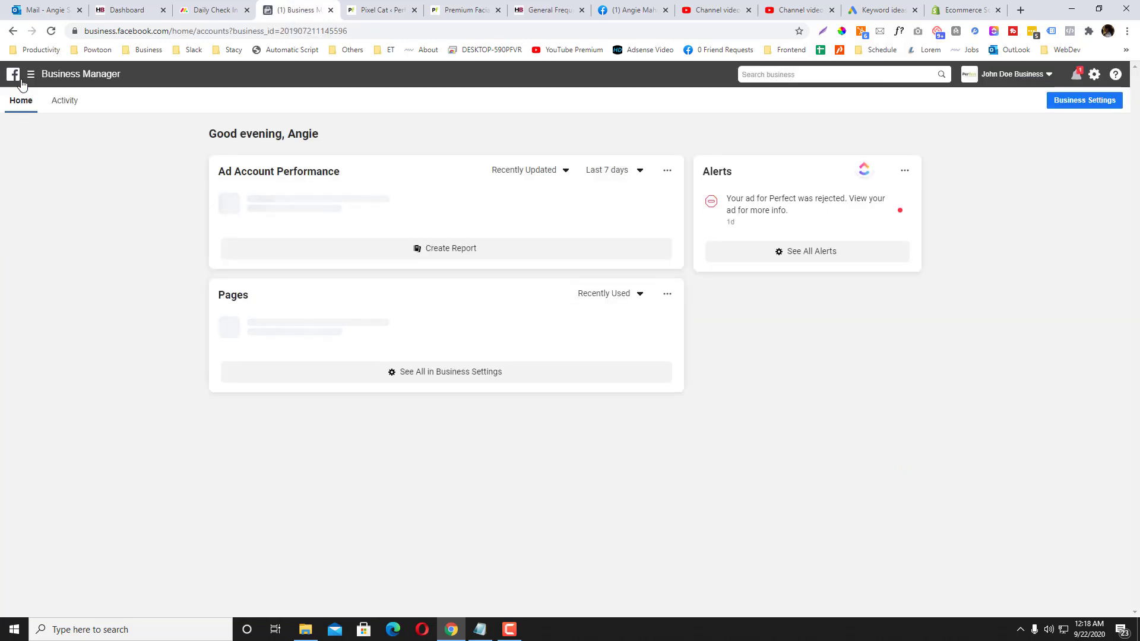
Step: Go to Business Settings and view the business's Pages under Accounts
click(31, 74)
click(149, 149)
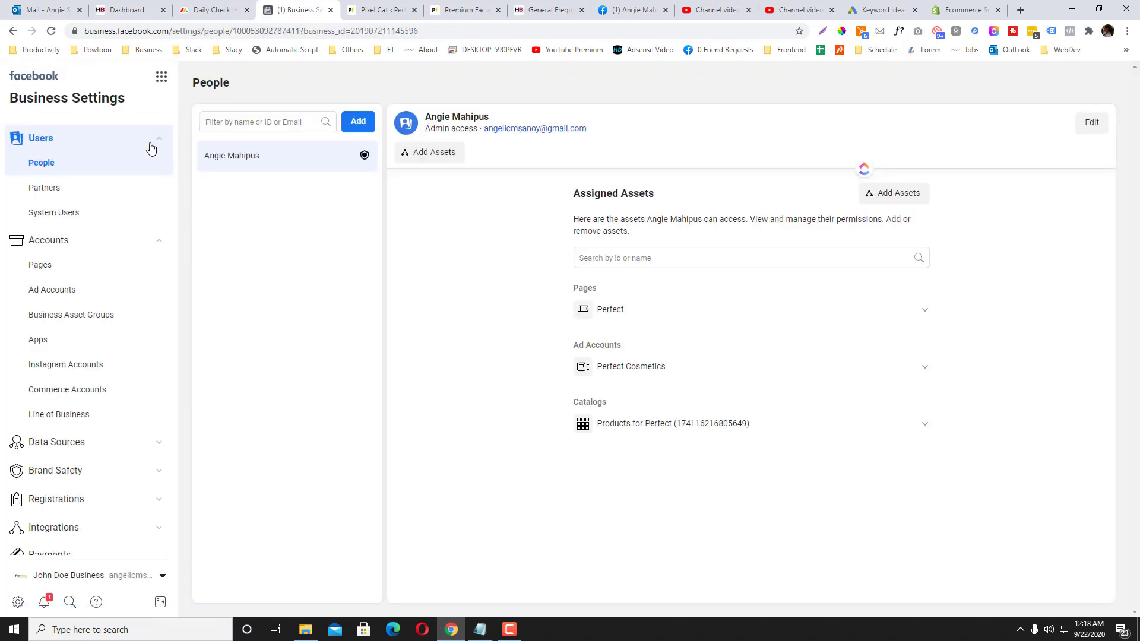
scroll(142, 216, down, 2)
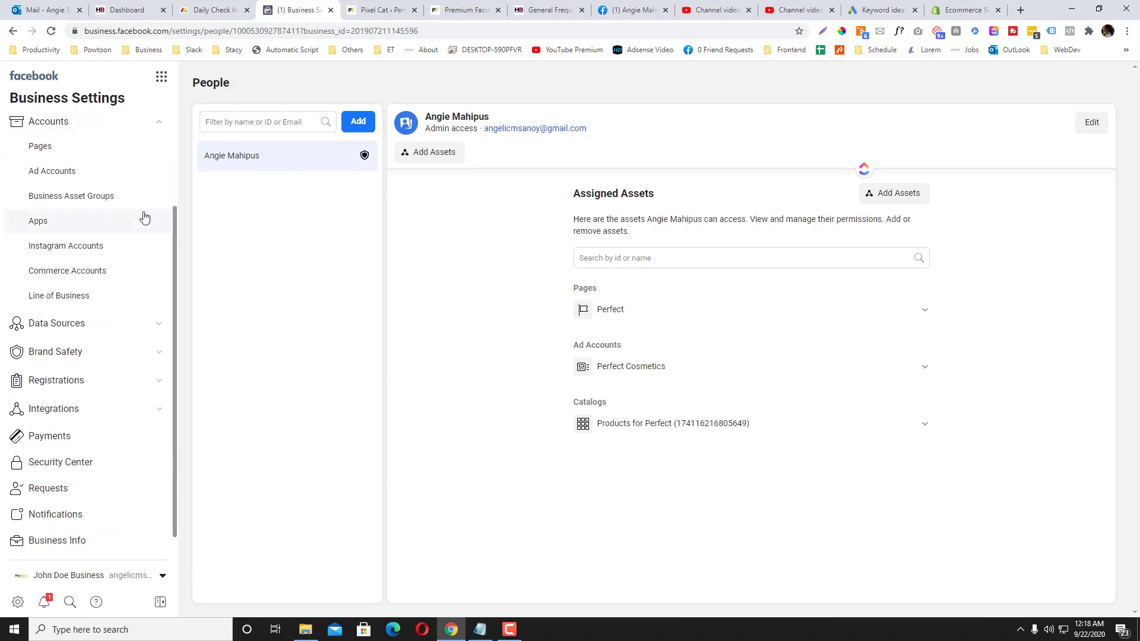
scroll(54, 247, up, 2)
click(55, 247)
click(55, 248)
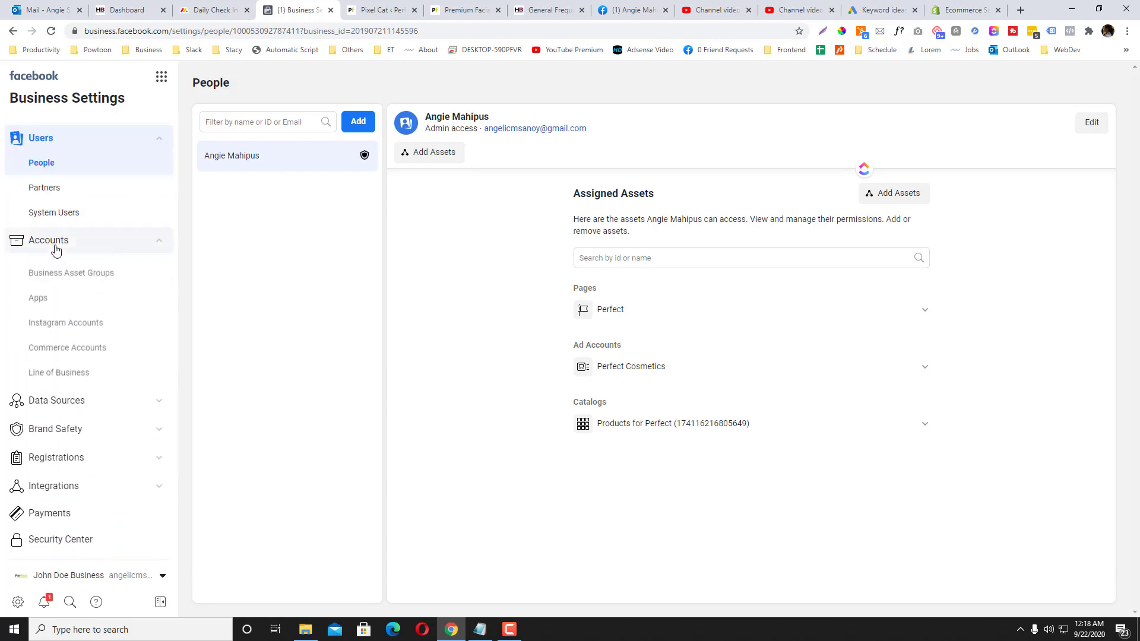
click(67, 268)
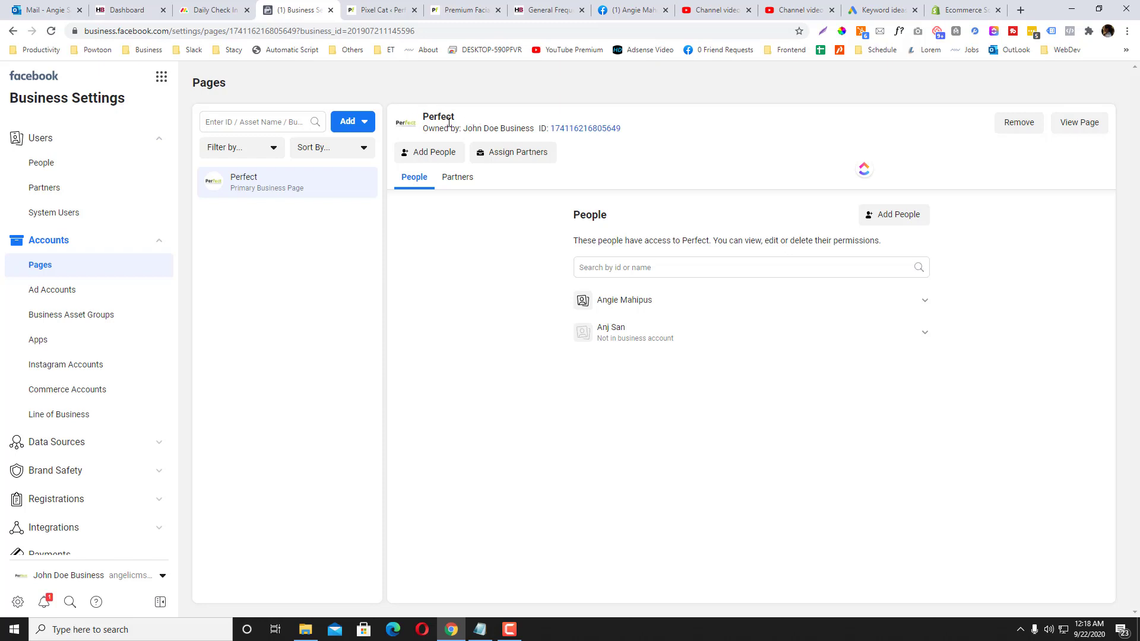
Step: Go to Events Manager and check the business asset selector without switching business
click(161, 76)
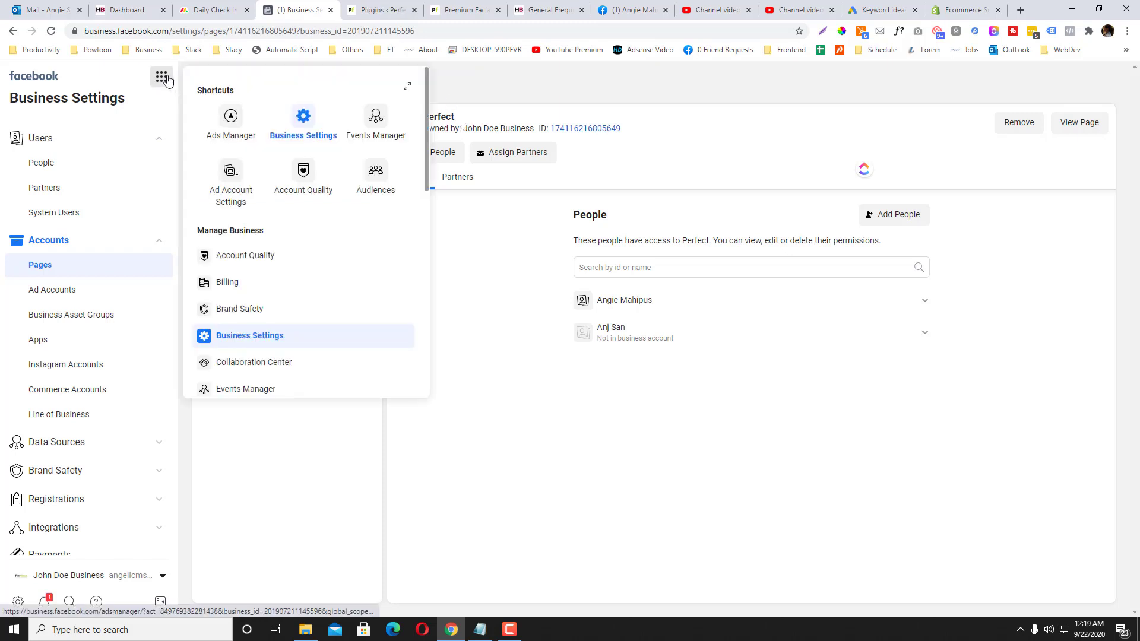
click(377, 119)
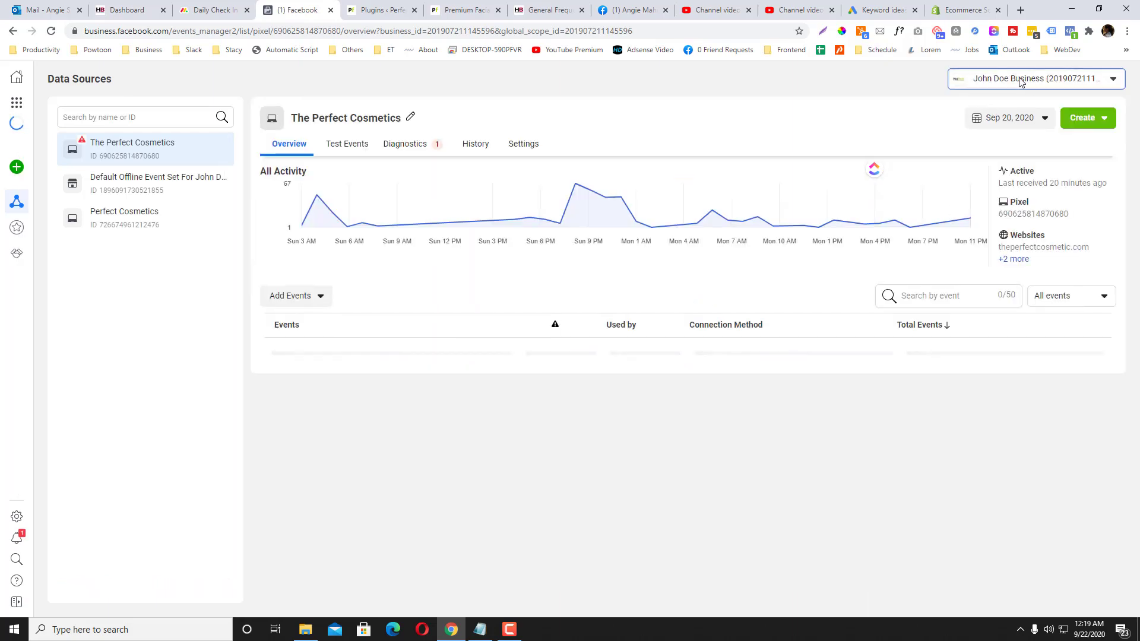
click(1020, 82)
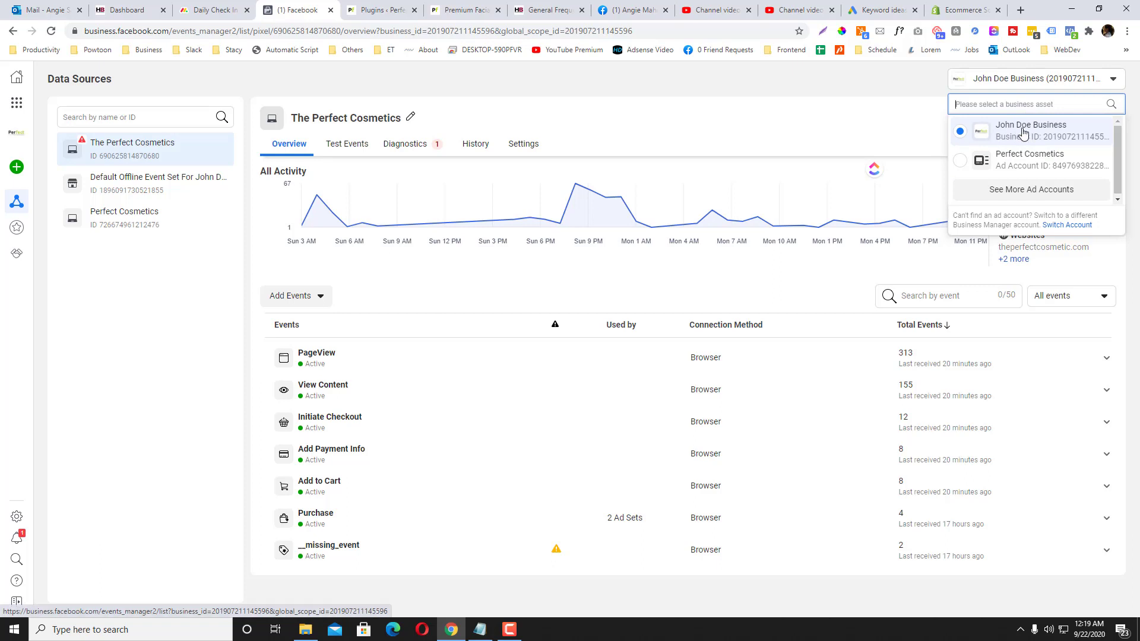
click(845, 123)
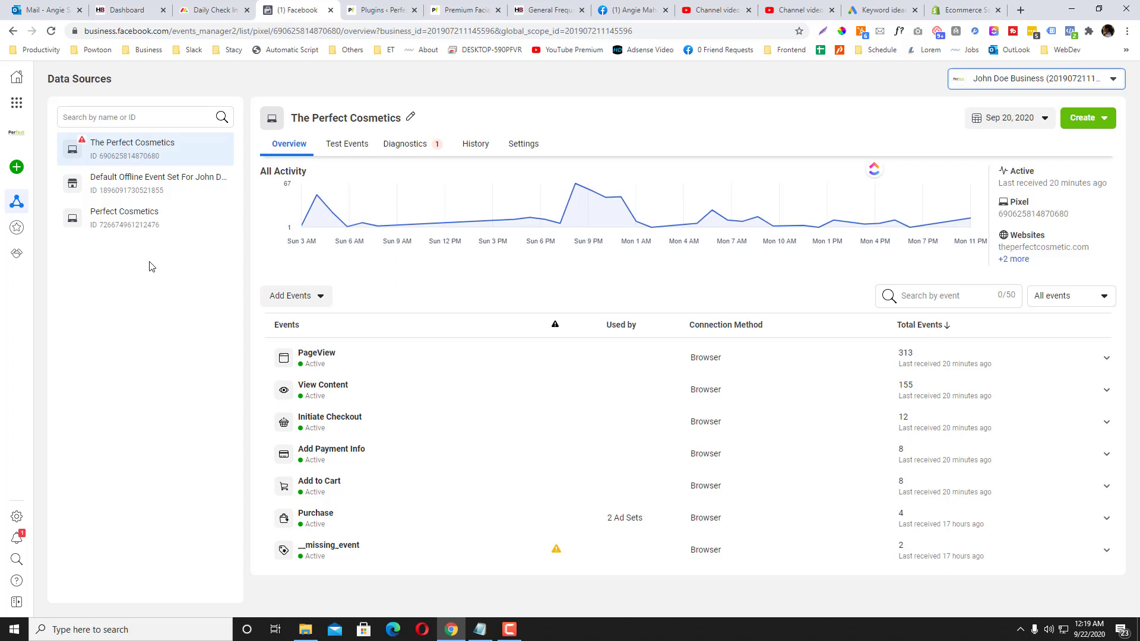
Step: Start connecting a new Web data source using the Facebook Pixel method
mouse_move(18, 166)
click(132, 163)
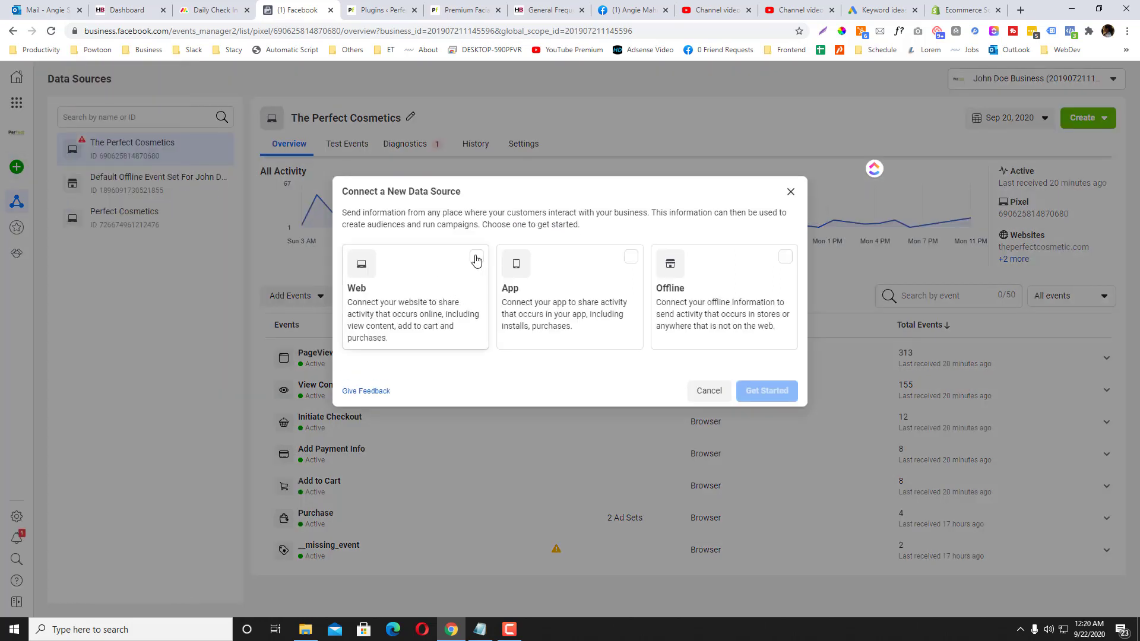
click(466, 265)
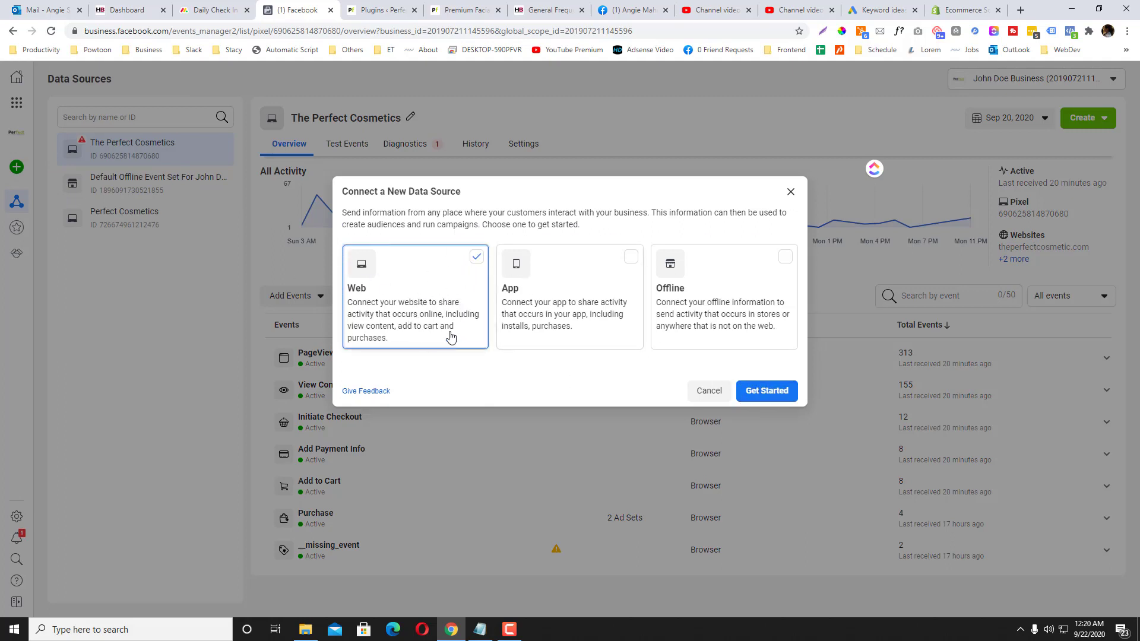
click(783, 397)
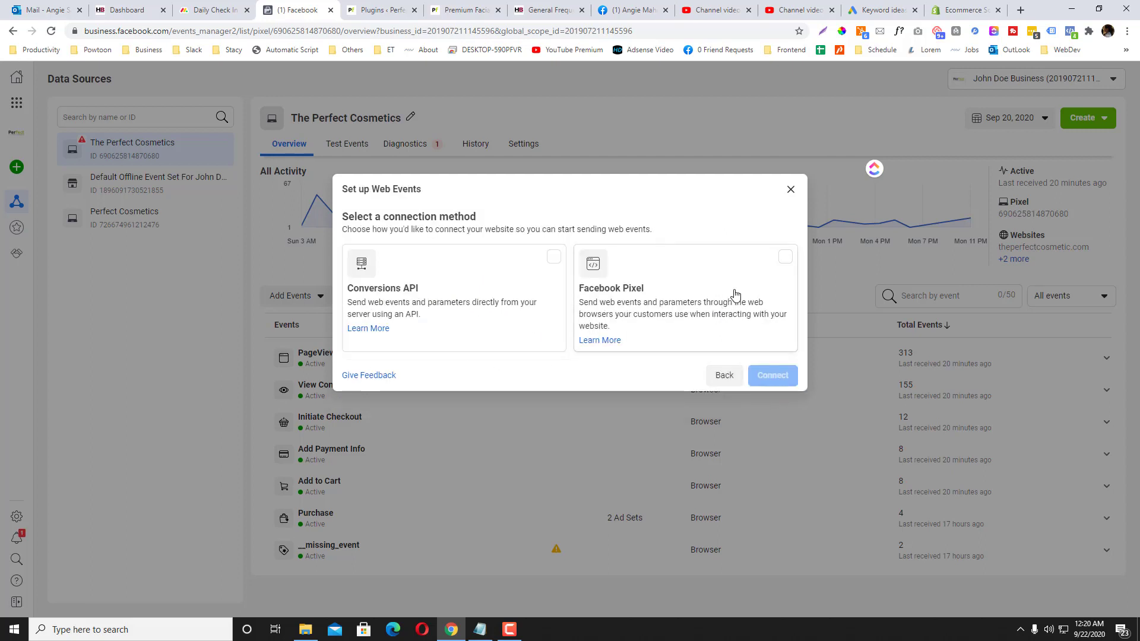
click(783, 261)
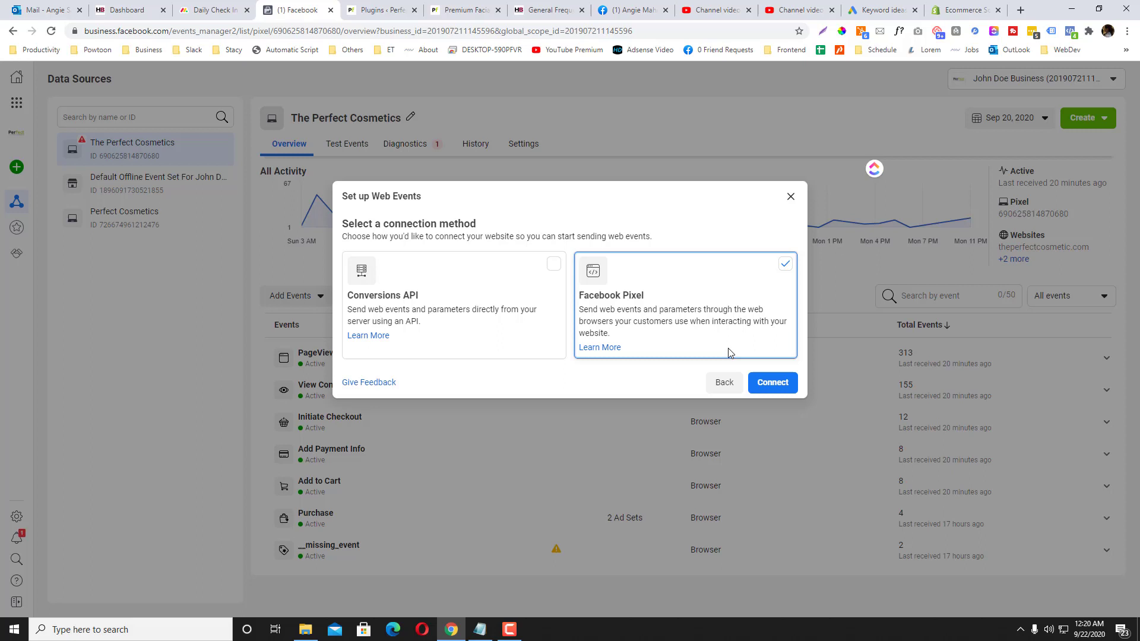
click(773, 383)
Step: Name the new pixel 'Perfect Cosmetics New 2020'
click(510, 293)
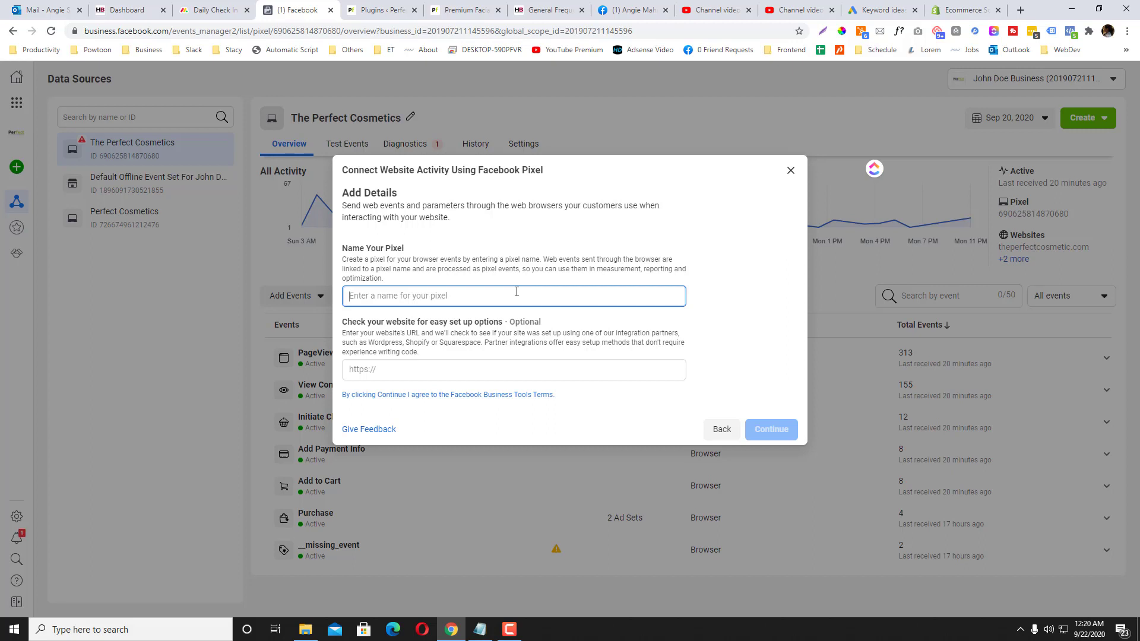
text(pER)
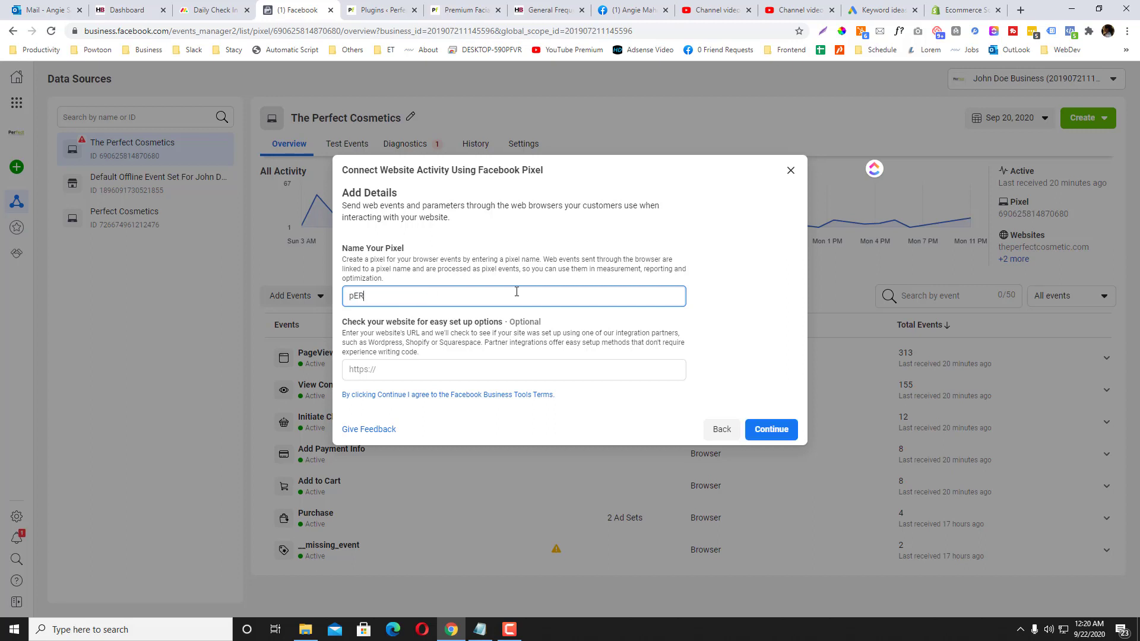
text(FE)
key(ctrl+a)
text(Perfect Cos)
key(ctrl+a)
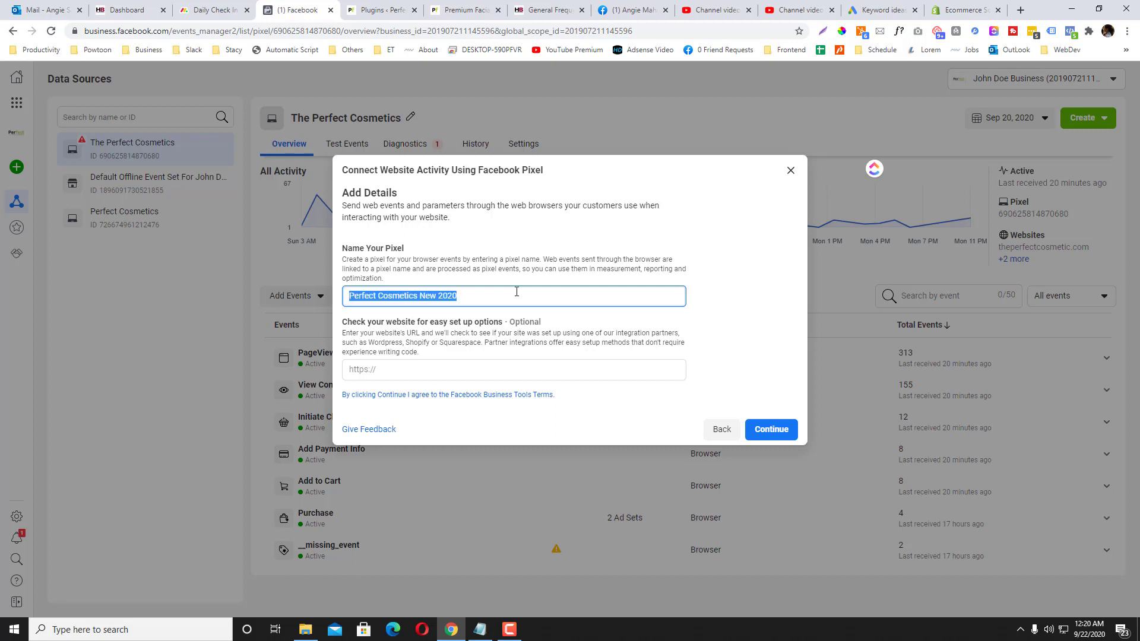
Step: Enter the site URL theperfectcosmetic.com and choose WordPress as the partner integration
click(461, 370)
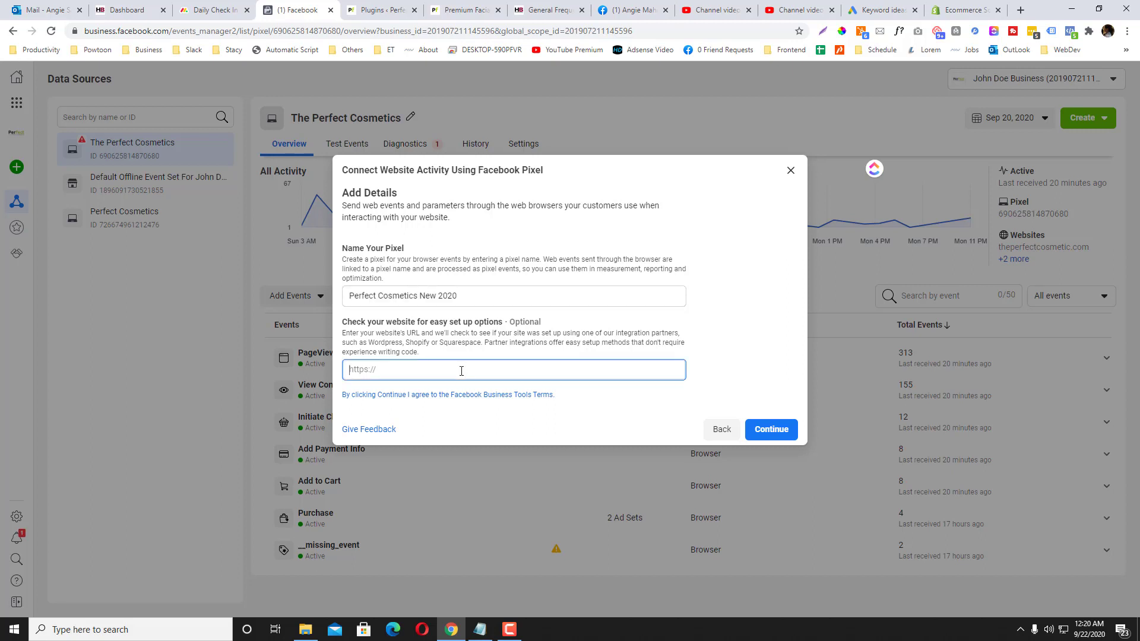
click(380, 10)
click(190, 32)
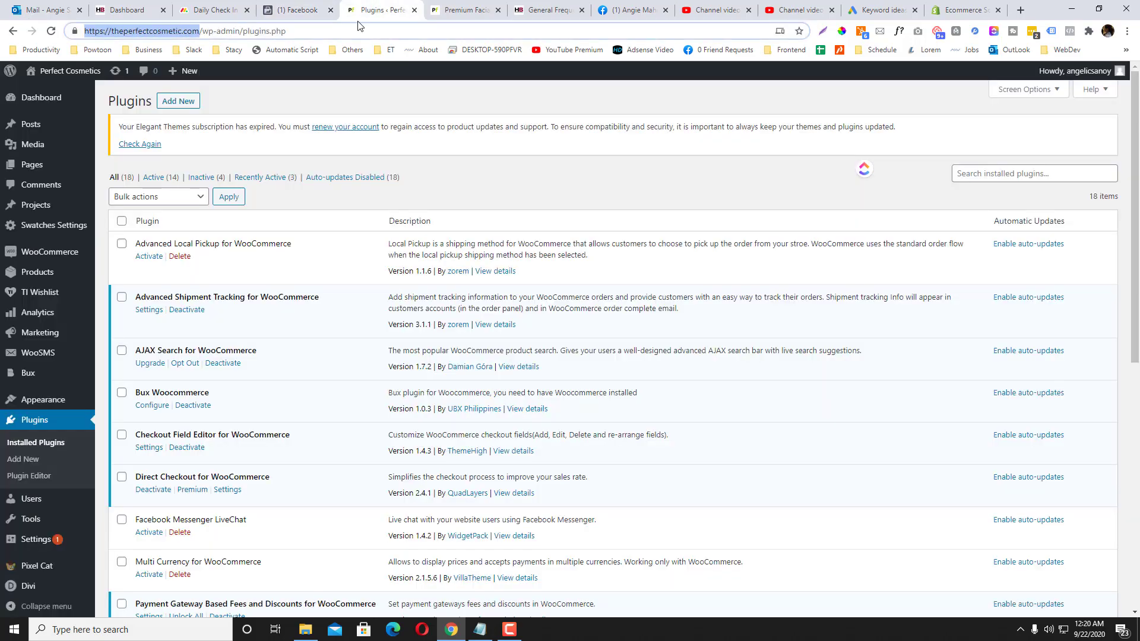
click(296, 11)
text(https://theperfectcosmetic.com/)
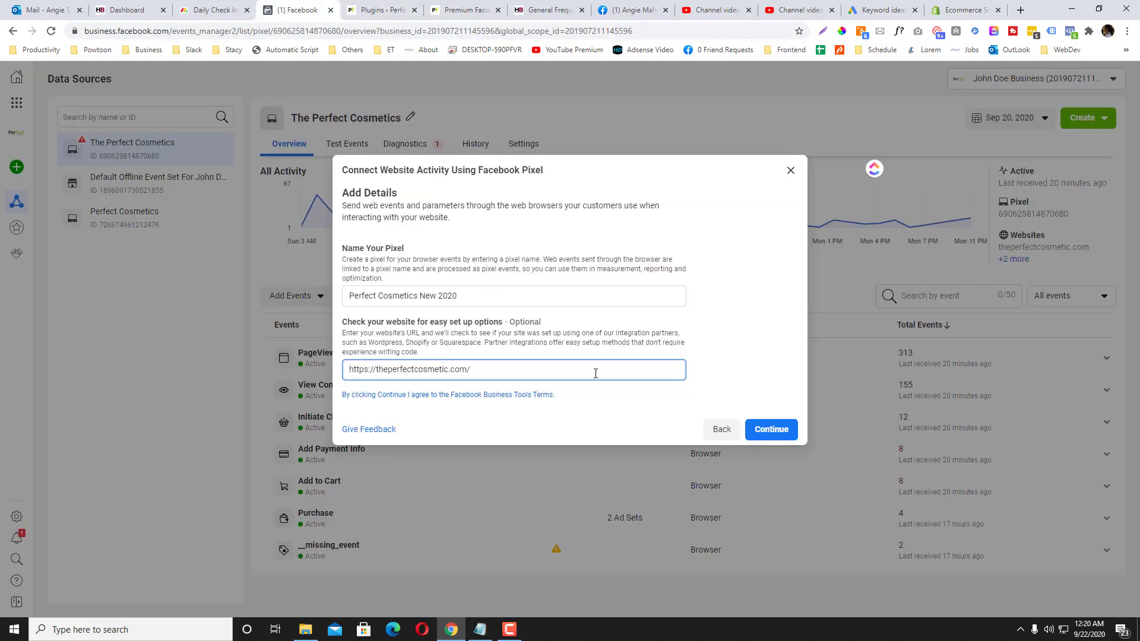
click(771, 429)
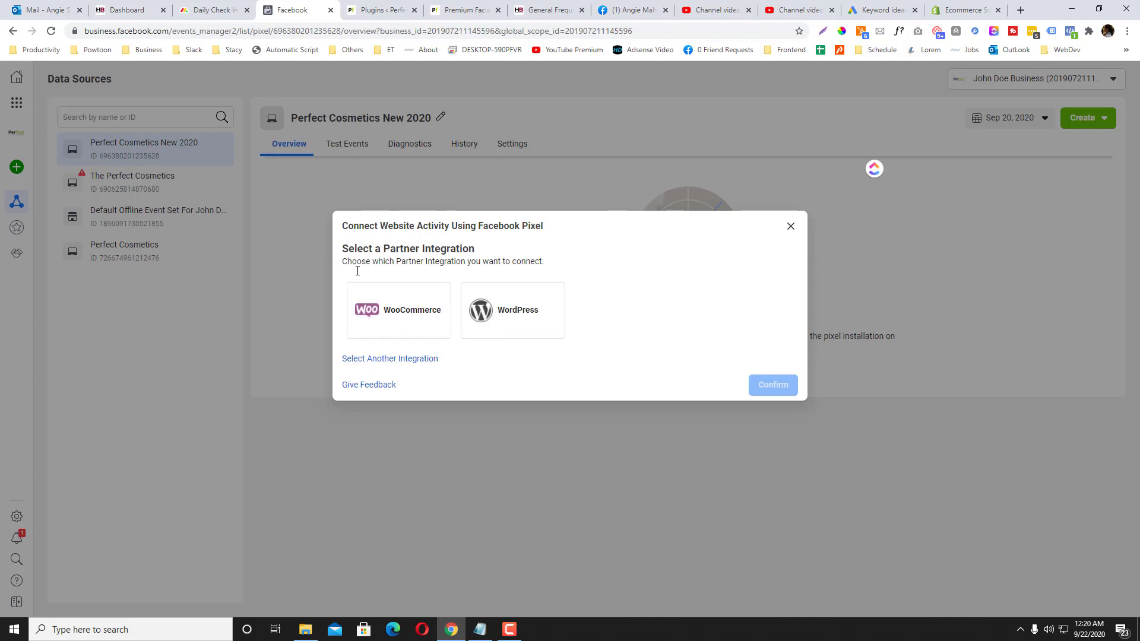
click(513, 318)
click(763, 366)
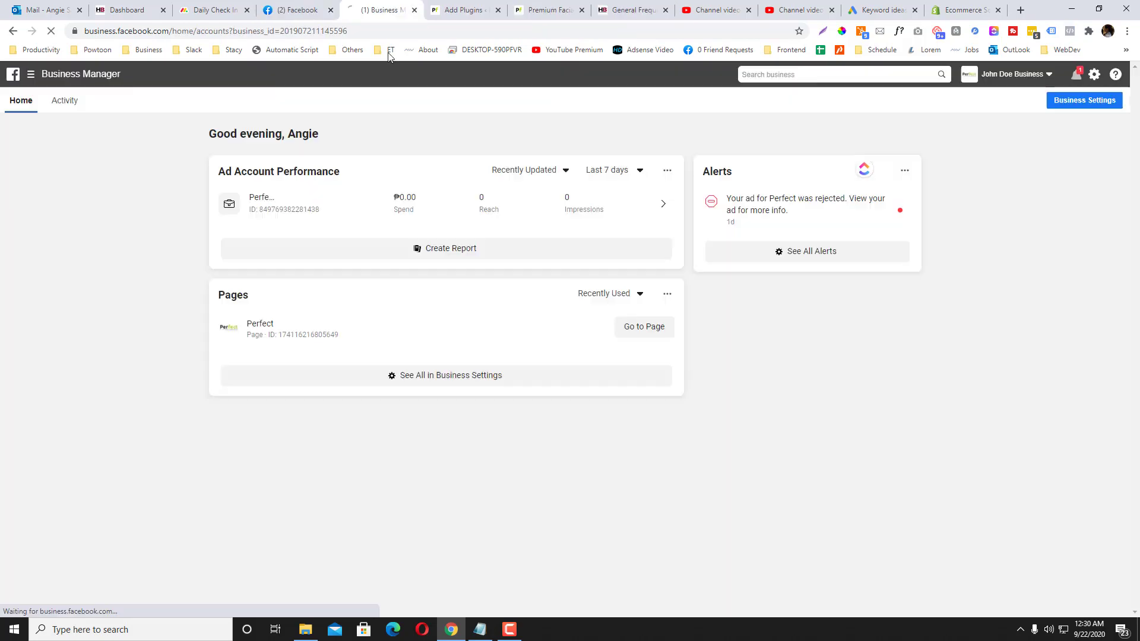
Step: Install and activate Pixel Caffeine from the 'facebook pixel' plugin results, then browse its dashboard
click(428, 10)
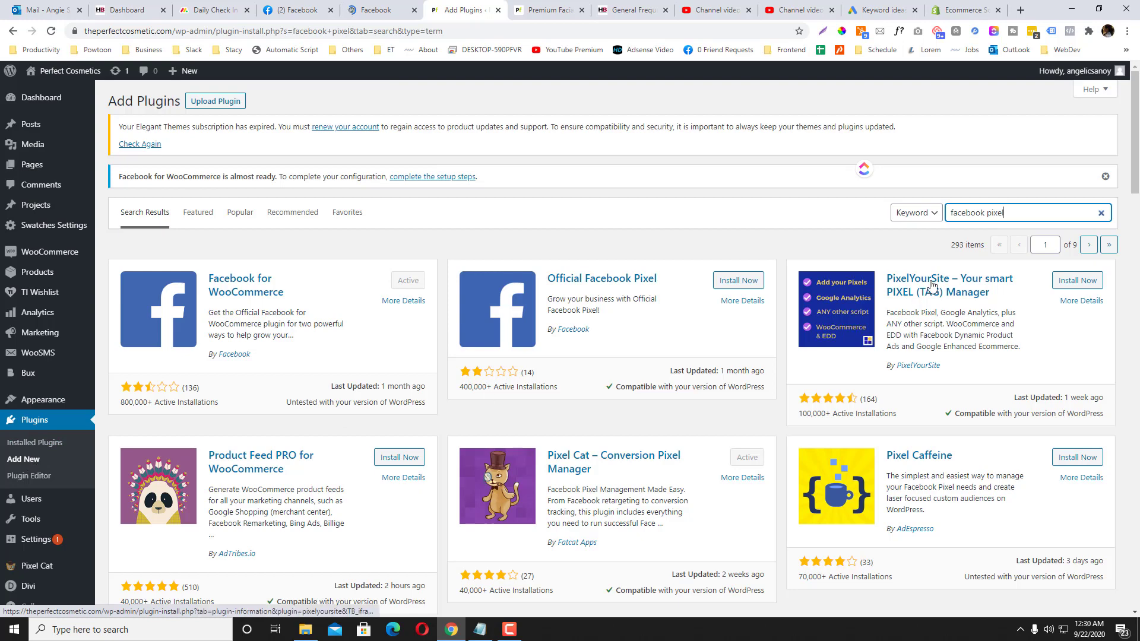
click(1017, 212)
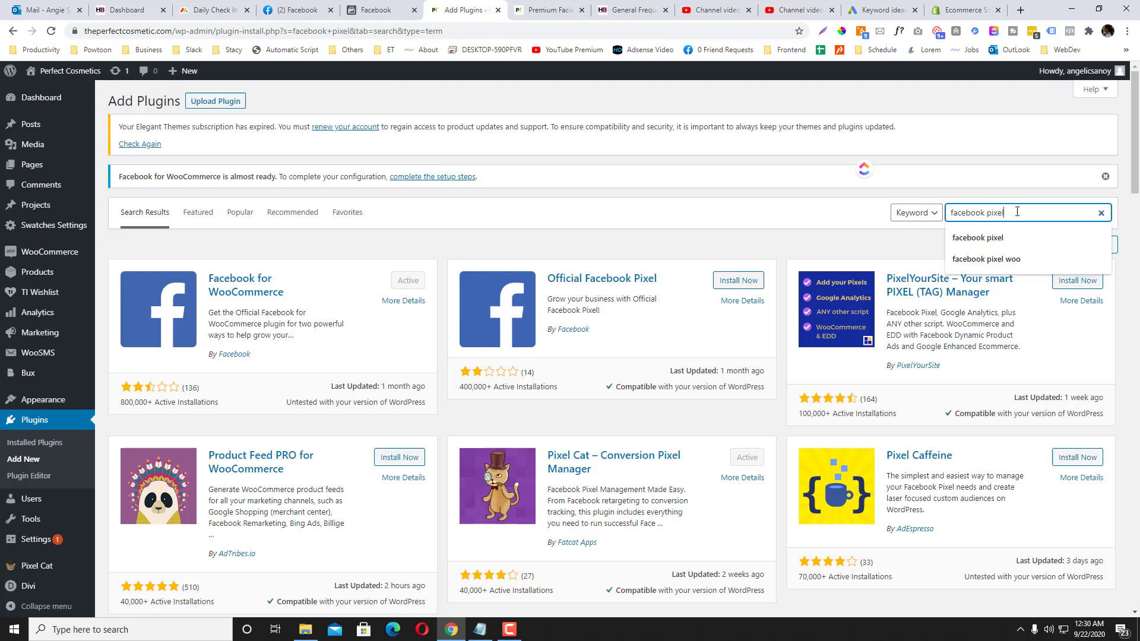
scroll(939, 352, down, 1)
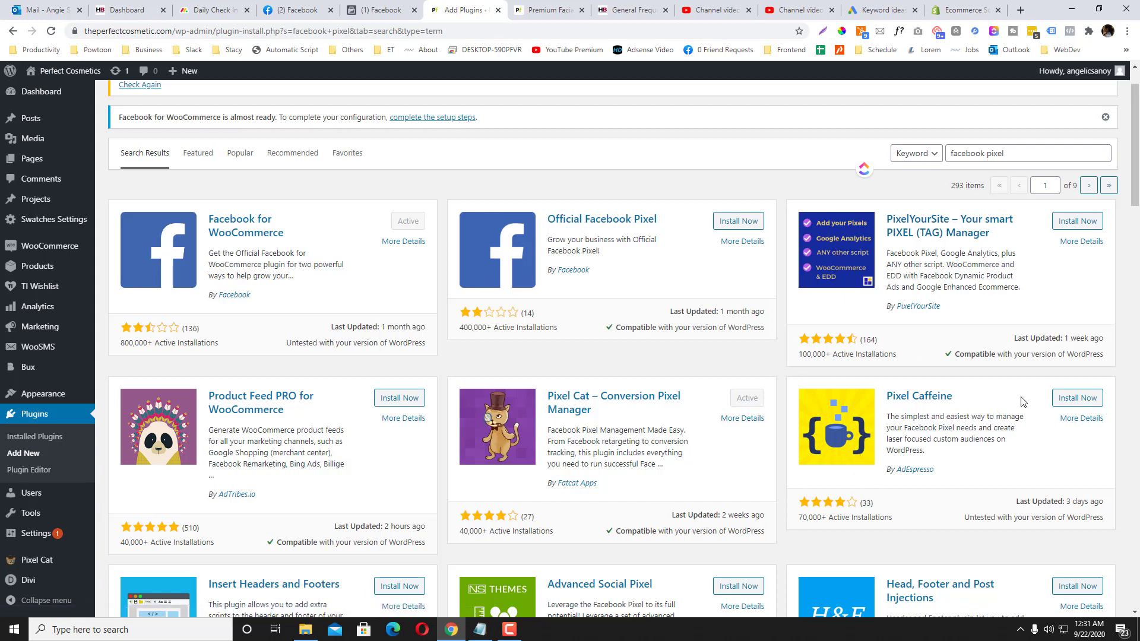
click(1072, 399)
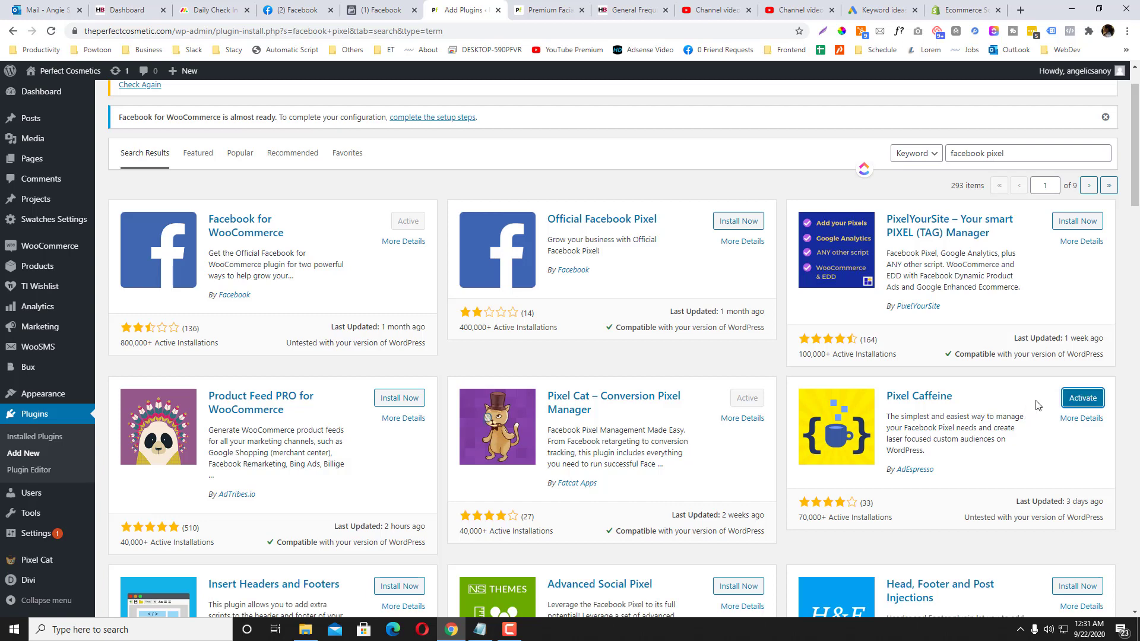
click(1081, 398)
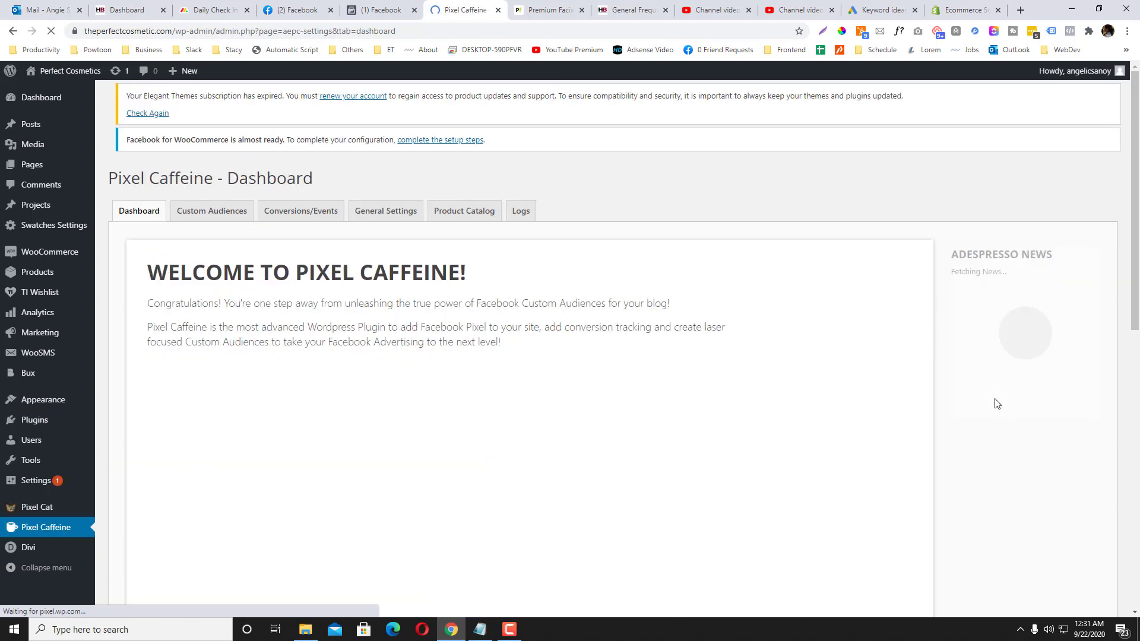
scroll(197, 331, down, 8)
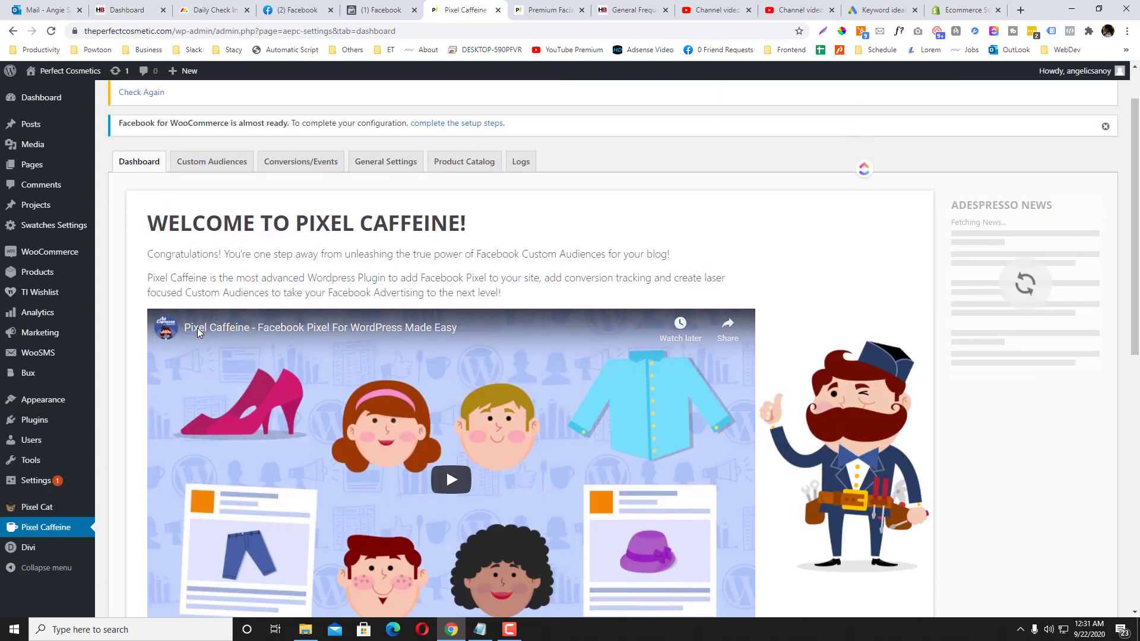
scroll(198, 333, down, 2)
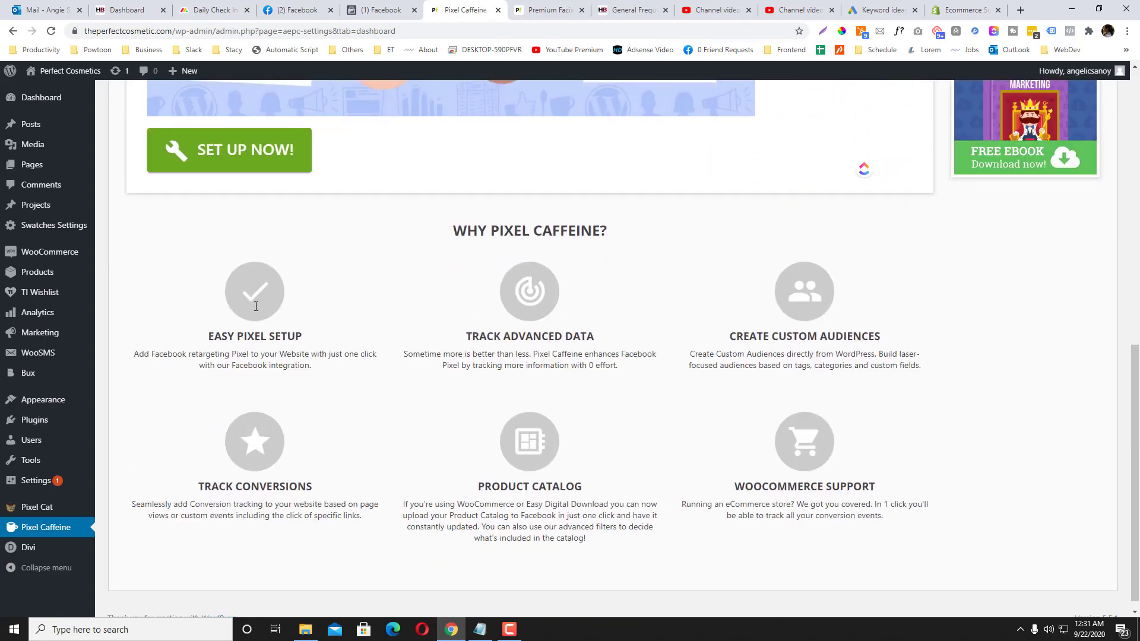
scroll(257, 305, up, 10)
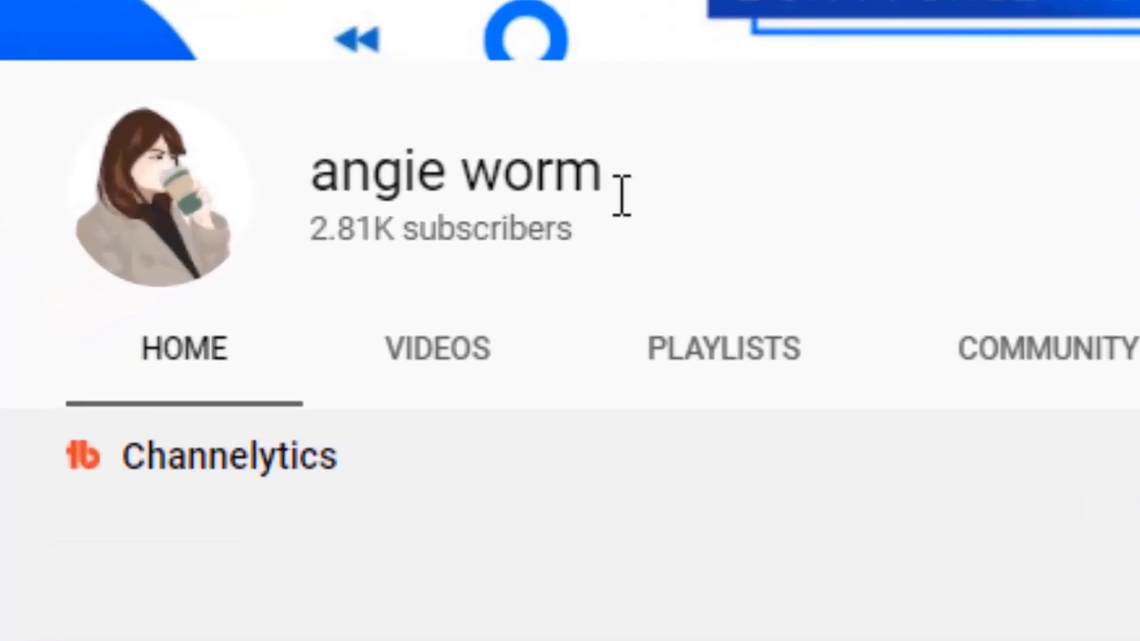
Step: Set the subscribed YouTube channel's notifications to All, then return to Events Manager
drag(622, 196, 340, 157)
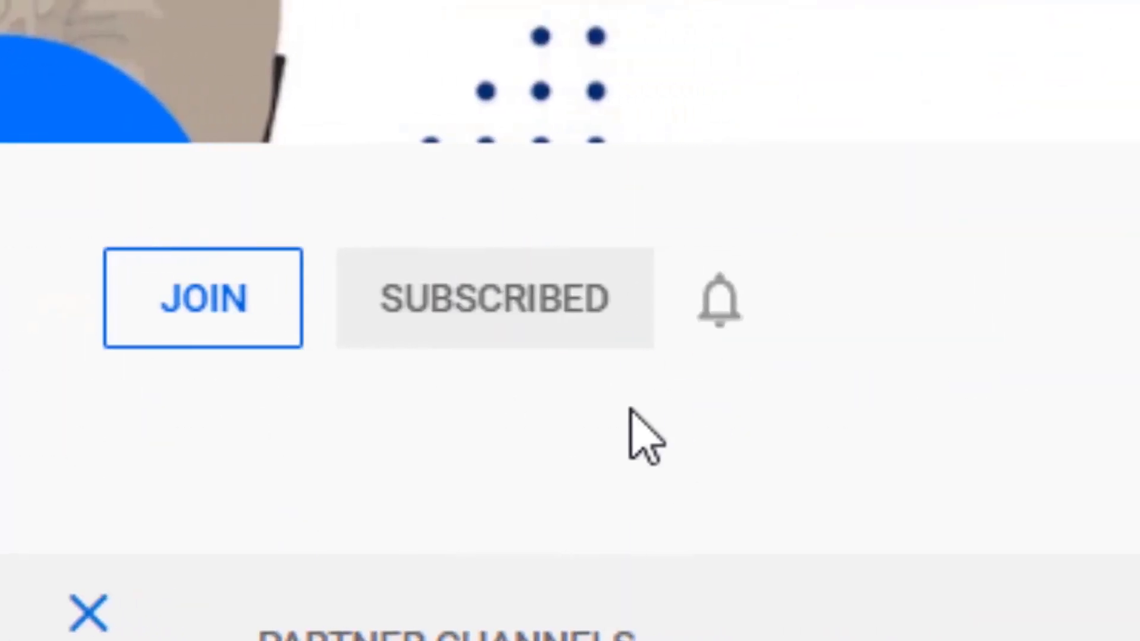
click(719, 300)
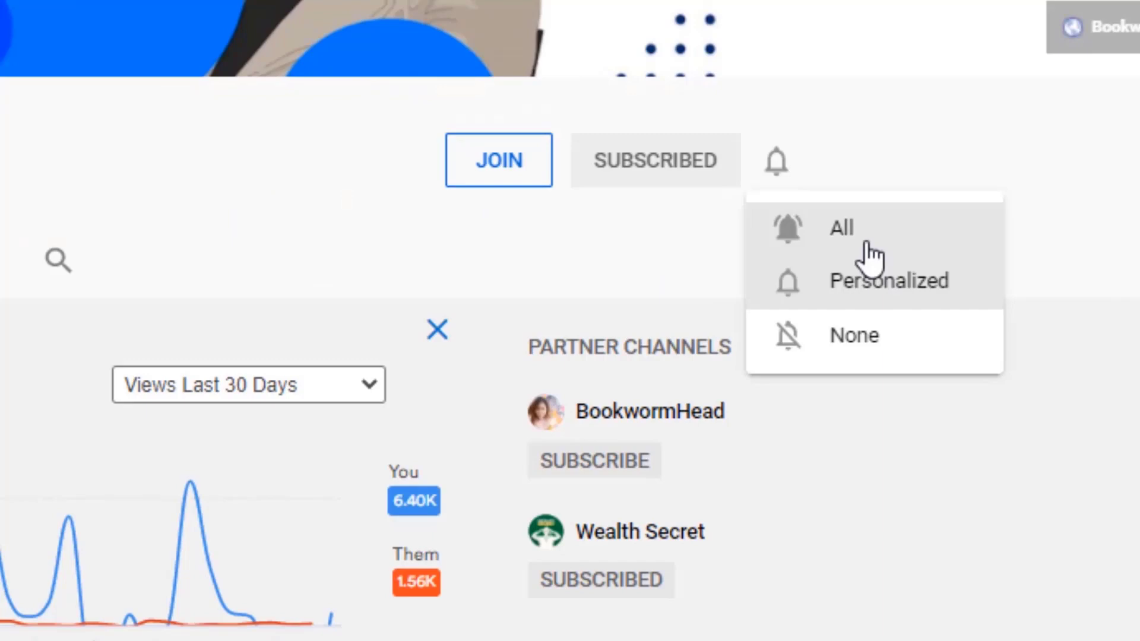
click(867, 241)
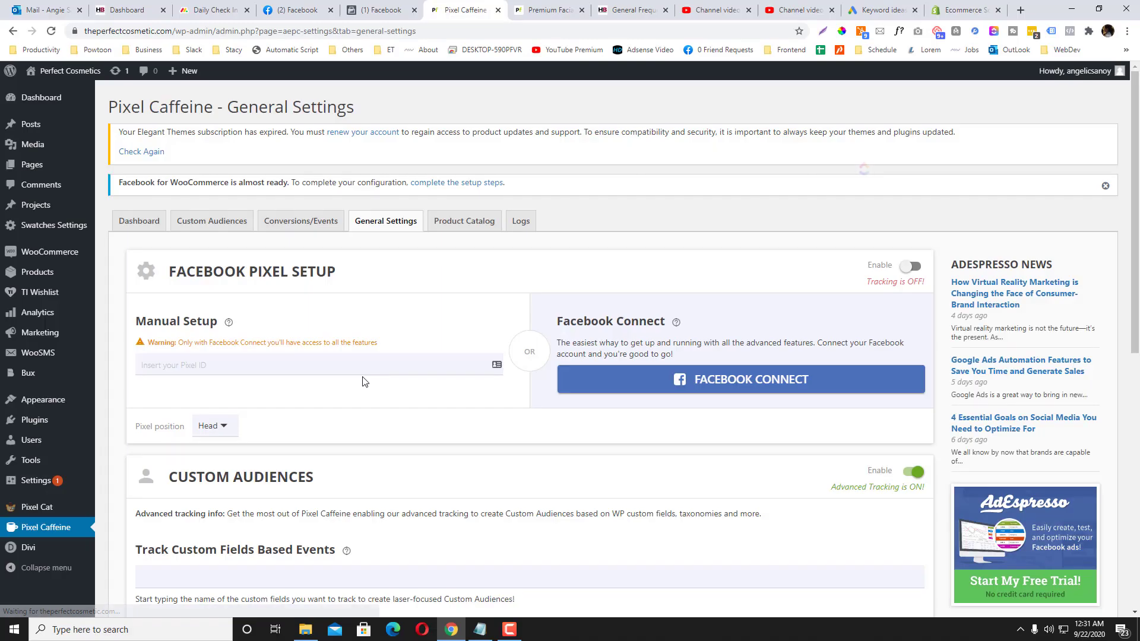
click(277, 362)
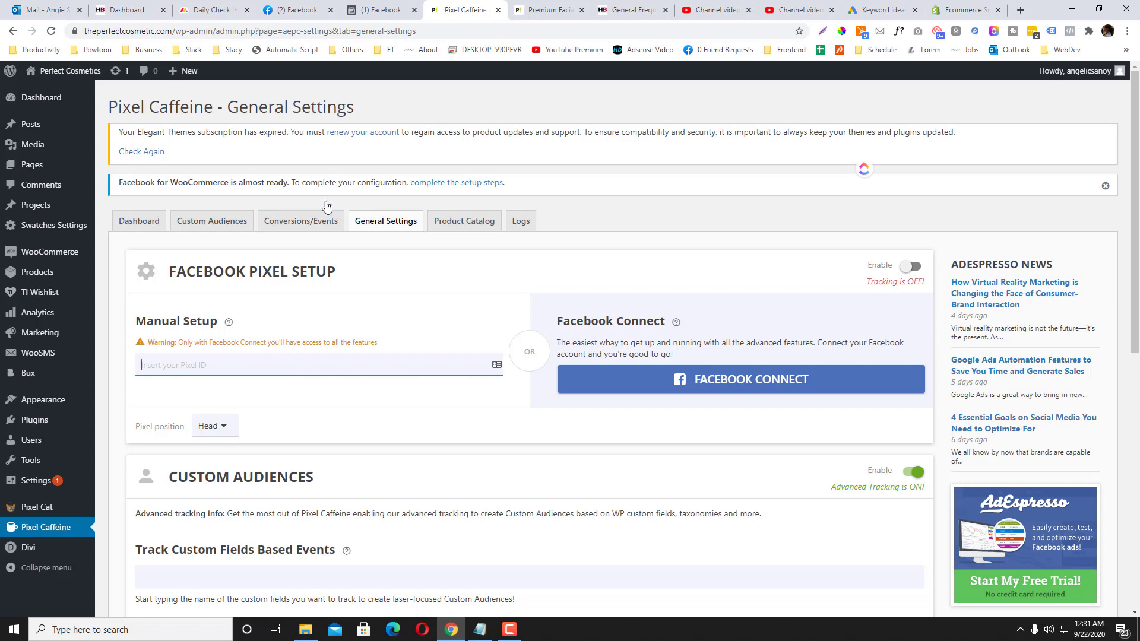
click(383, 13)
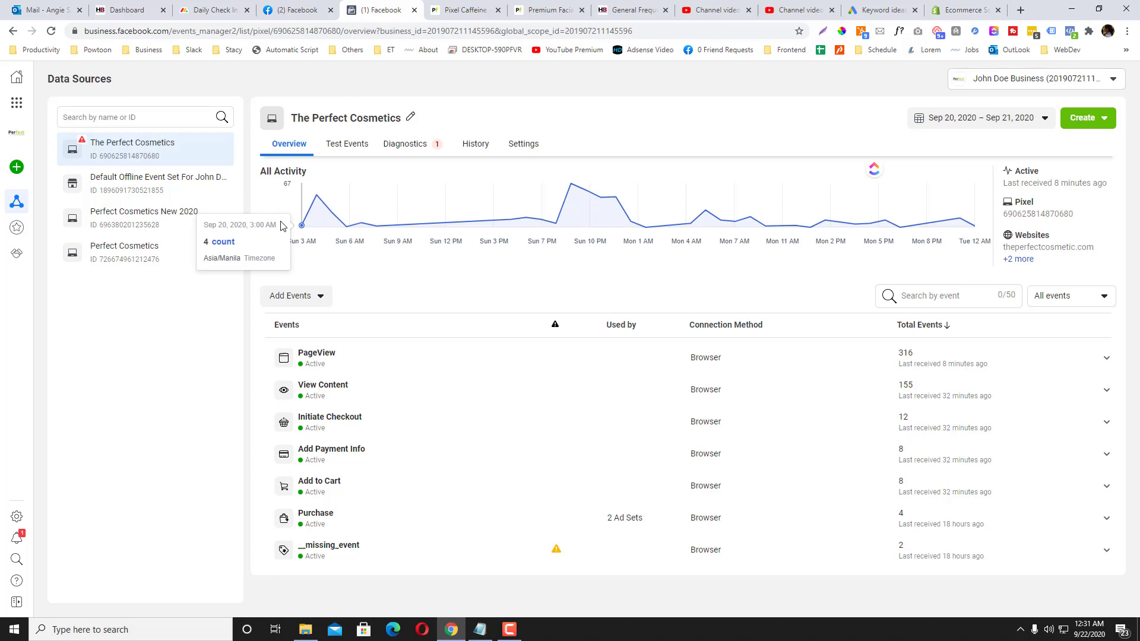
Step: Open the Perfect Cosmetics New 2020 pixel's settings and copy its Pixel ID
click(163, 233)
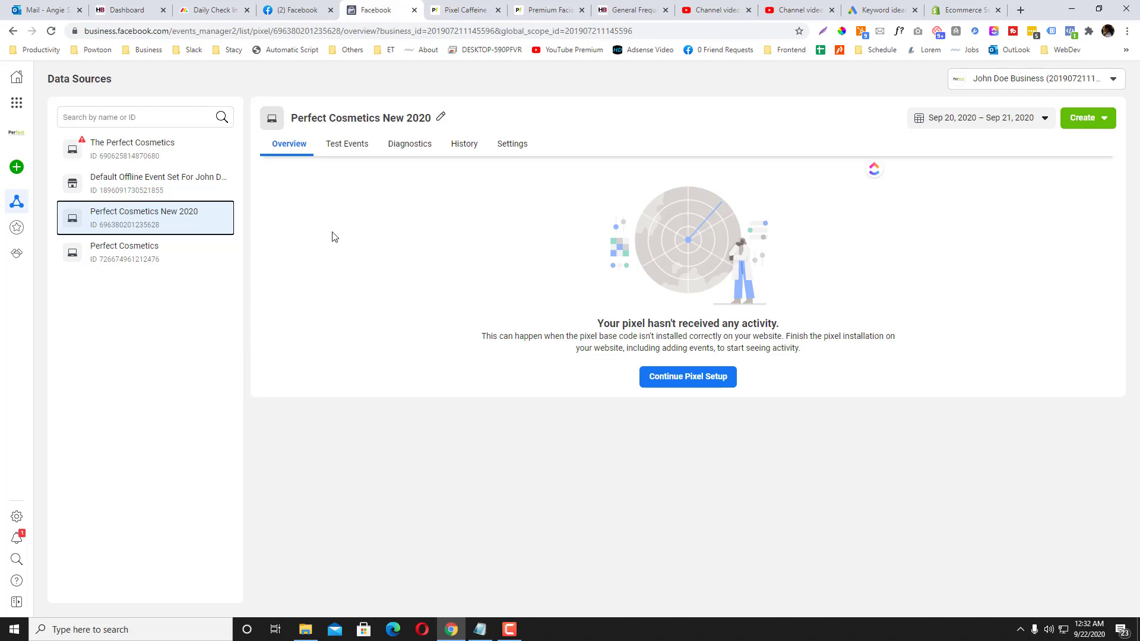
click(445, 17)
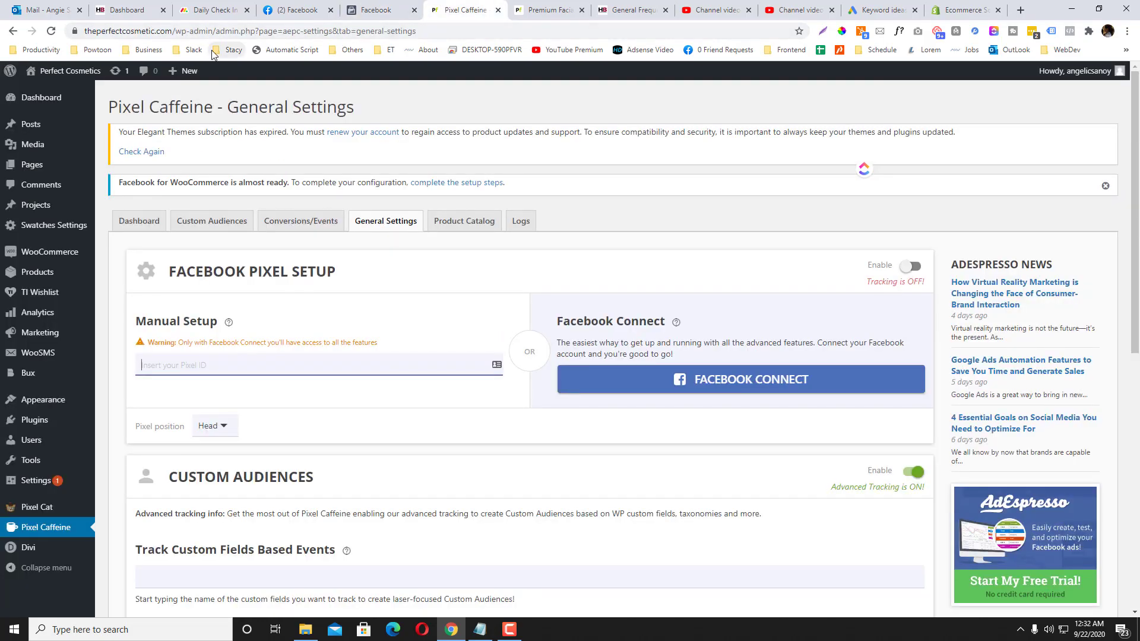
click(380, 15)
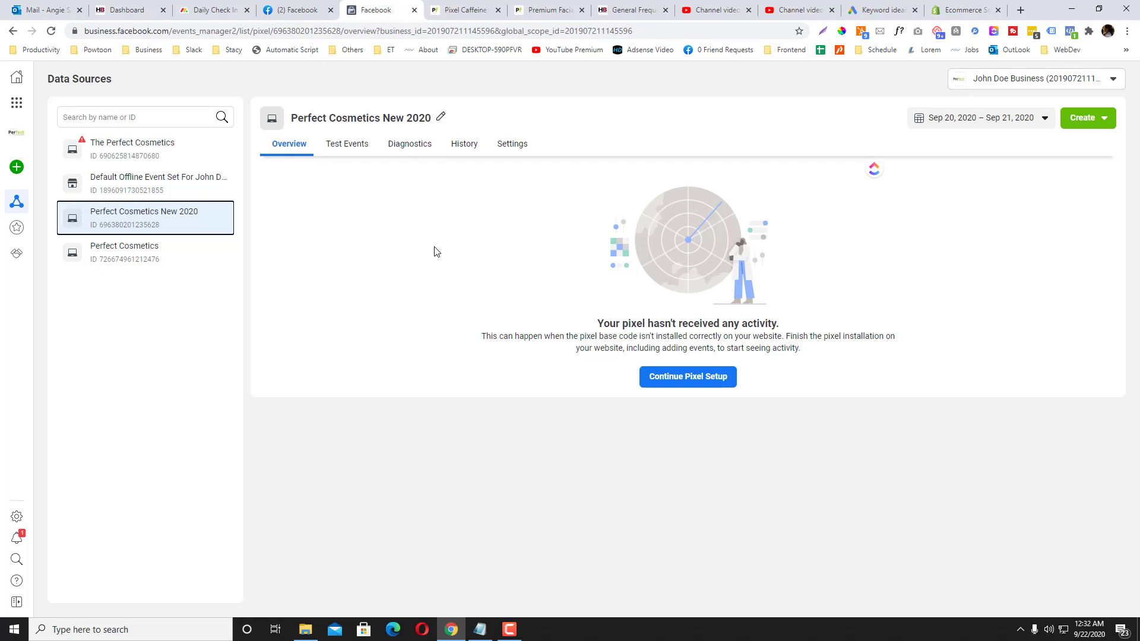
click(521, 153)
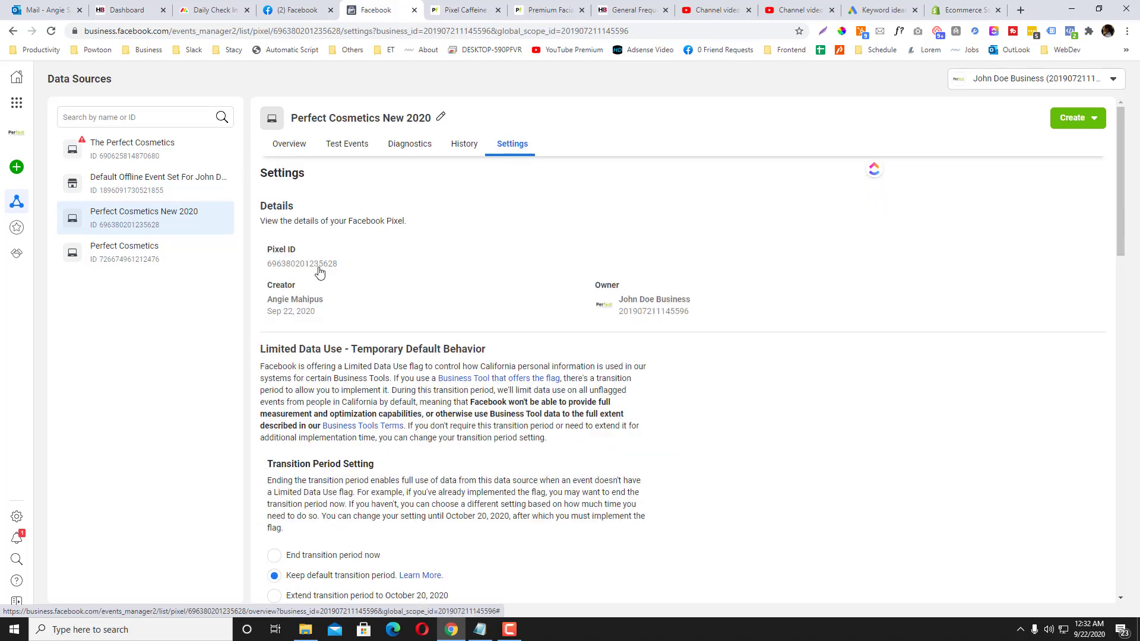
click(306, 268)
key(ctrl+c)
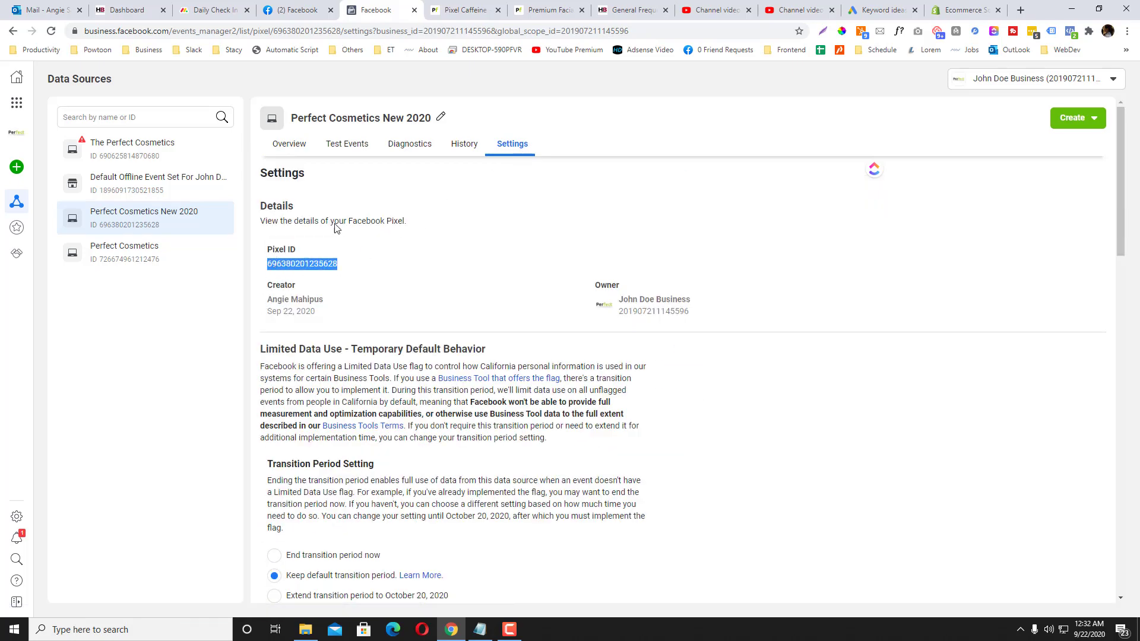
Step: Paste the new Pixel ID into Pixel Caffeine's Manual Setup and set pixel position to Footer
click(457, 10)
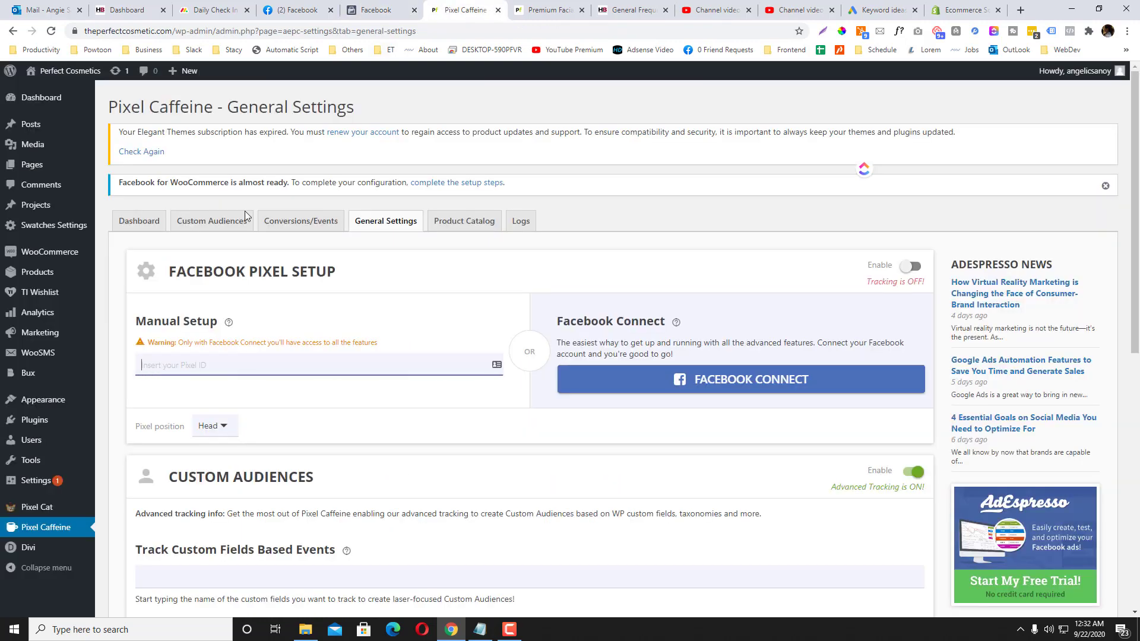
key(ctrl+v)
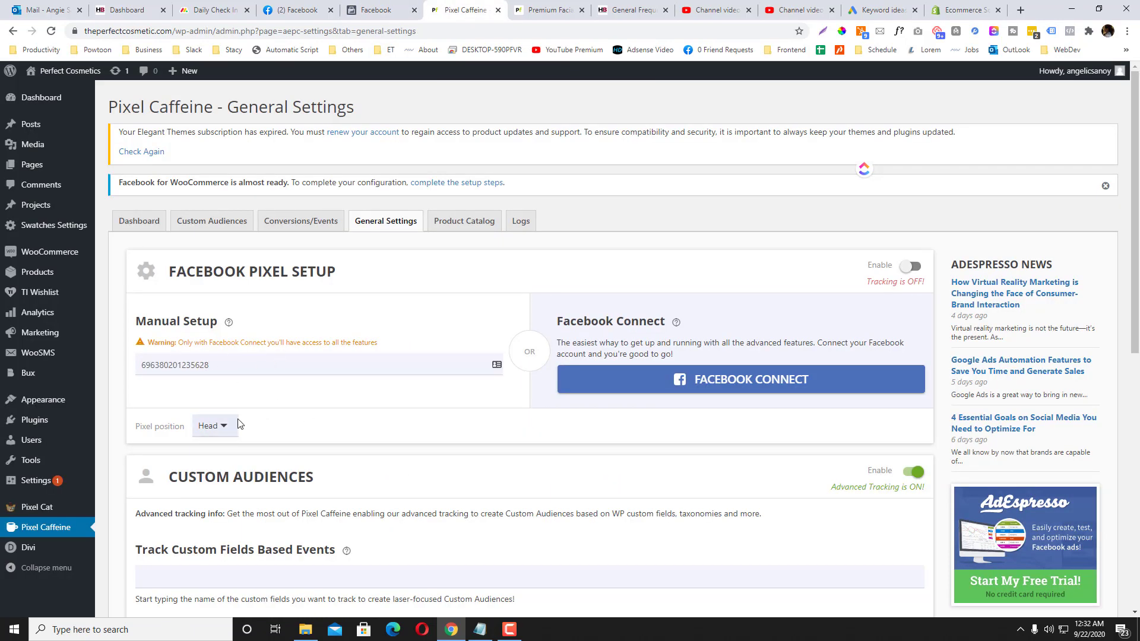
click(219, 426)
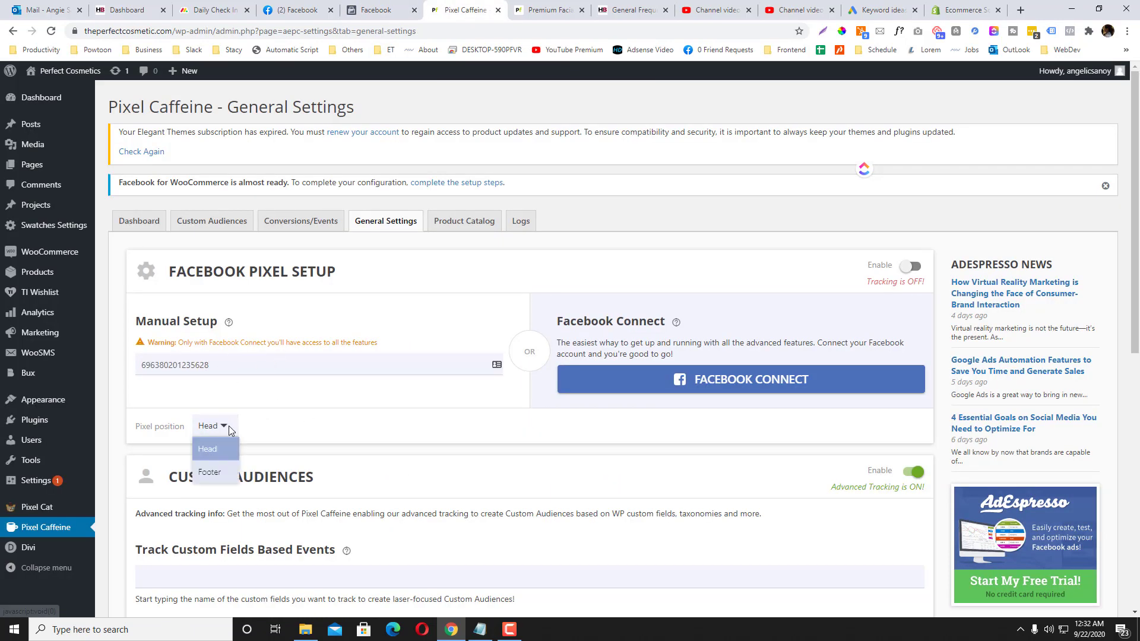
click(209, 473)
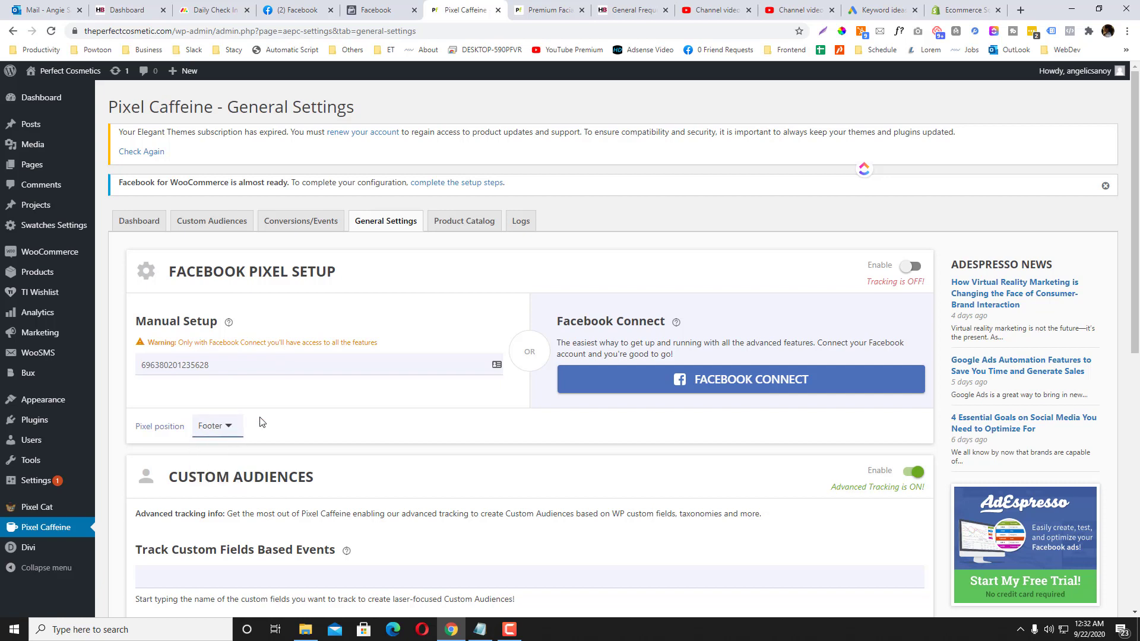
scroll(259, 422, down, 2)
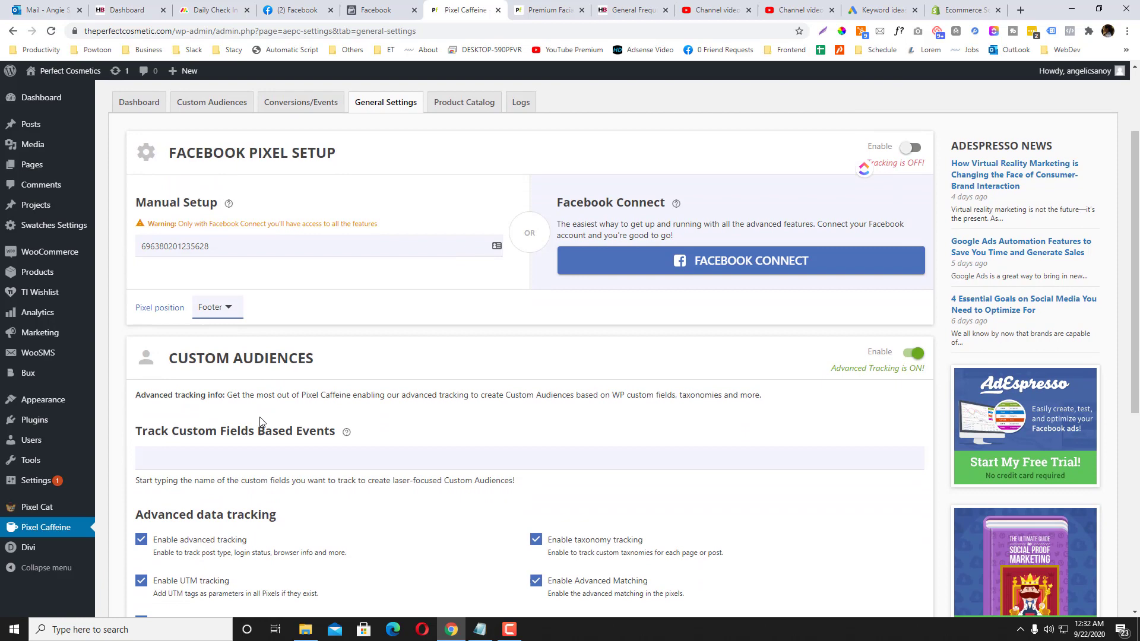
scroll(259, 421, down, 4)
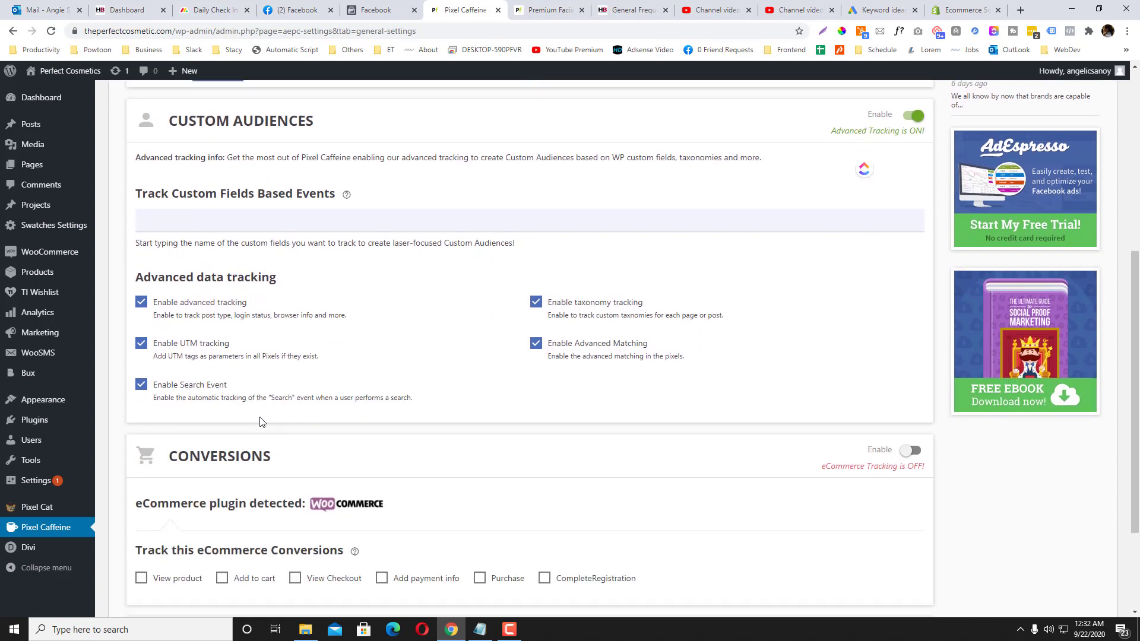
scroll(262, 421, up, 5)
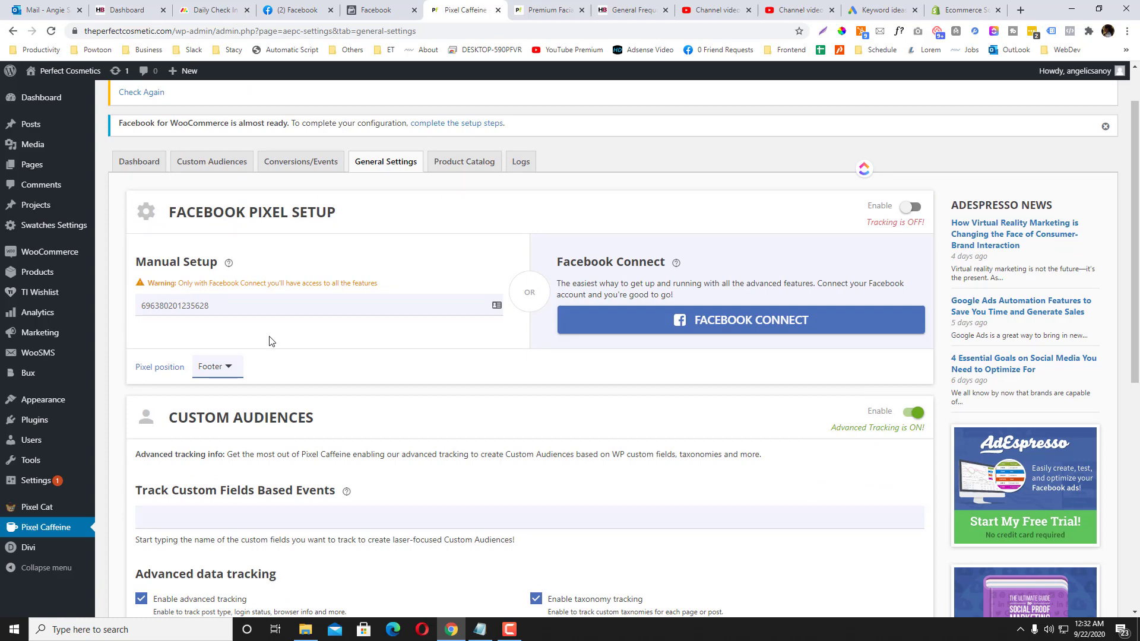
scroll(269, 341, down, 7)
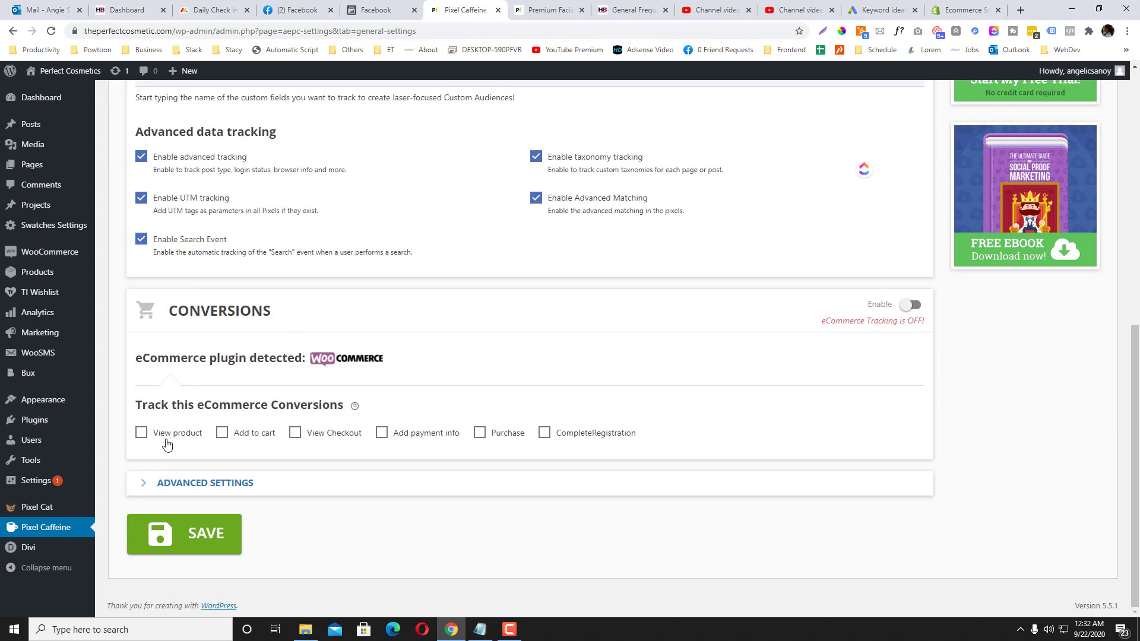
Step: Tick all six conversions: View product, Add to cart, View Checkout, Add payment info, Purchase, CompleteRegistration
click(143, 434)
click(223, 438)
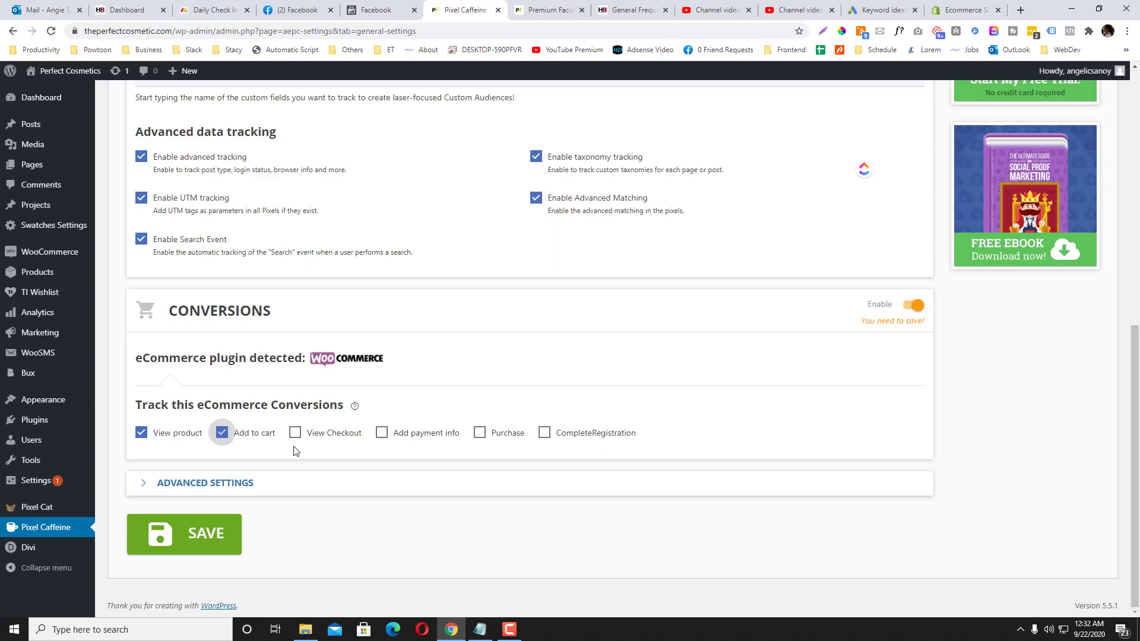
click(296, 437)
click(387, 437)
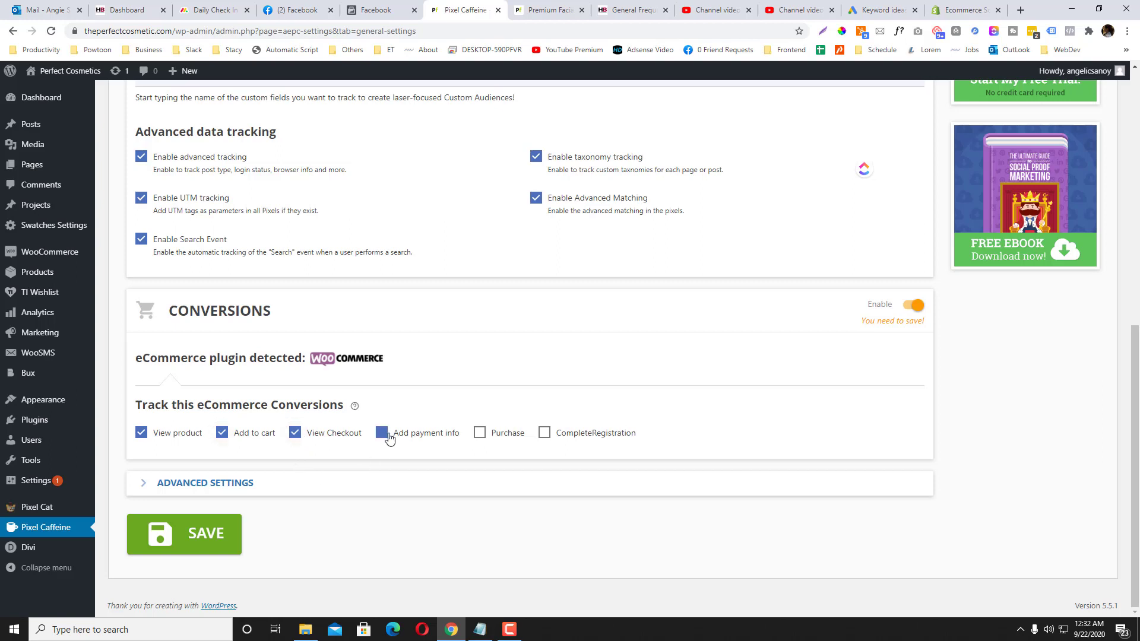
click(480, 434)
click(544, 434)
Step: Confirm the pixel position as Footer and save the Pixel Caffeine settings
click(181, 481)
scroll(239, 457, down, 3)
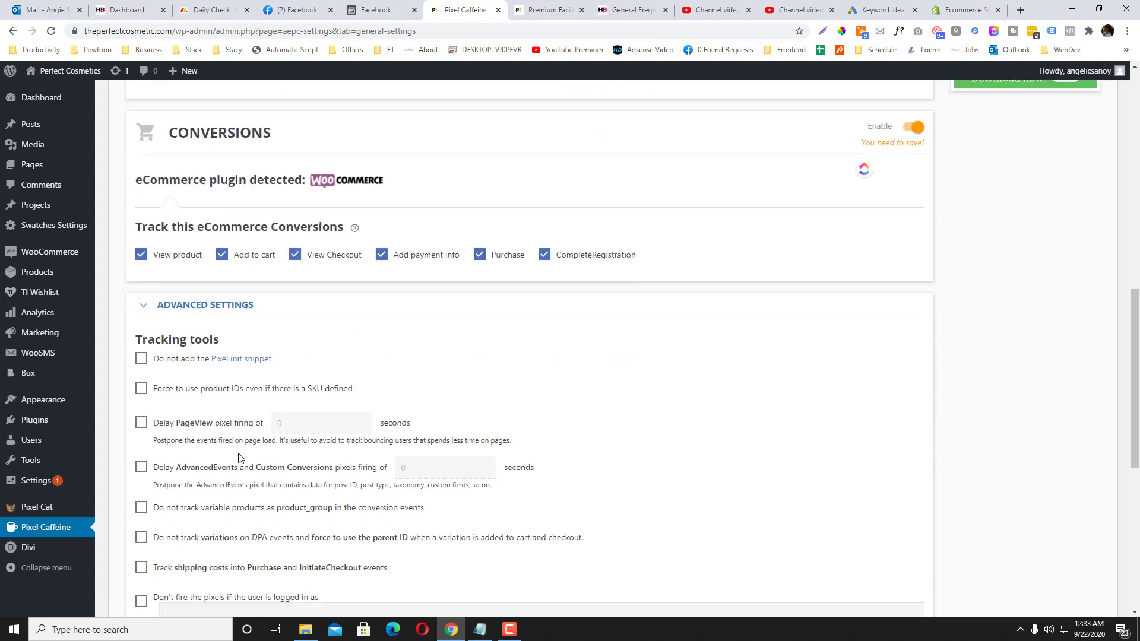
scroll(238, 457, down, 7)
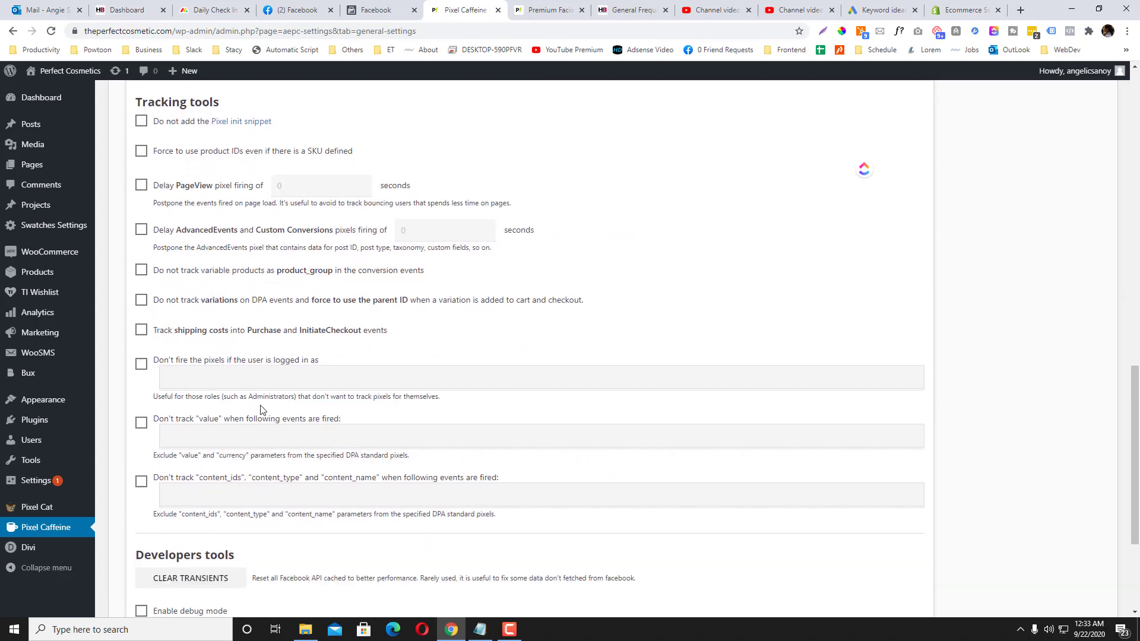
scroll(302, 433, down, 1)
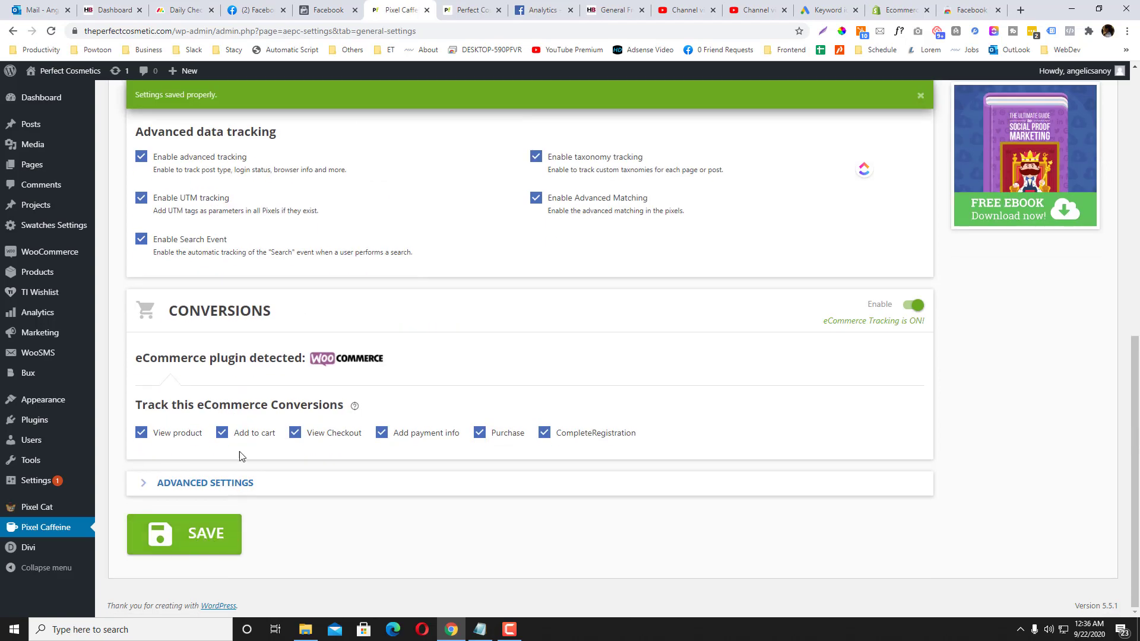
scroll(239, 457, up, 5)
click(234, 227)
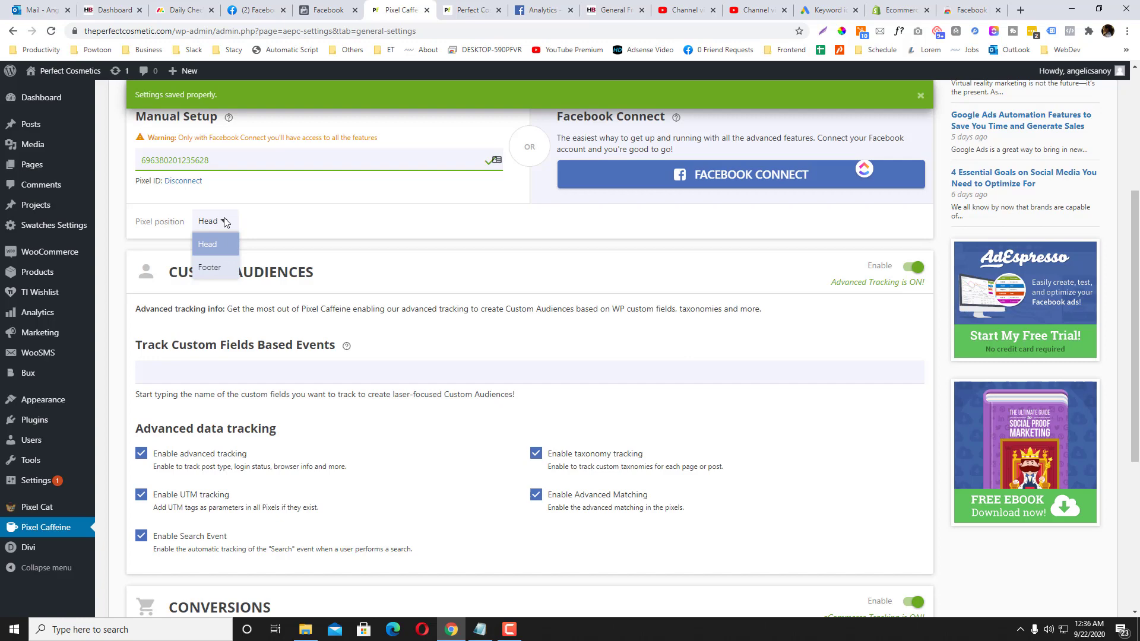
click(215, 265)
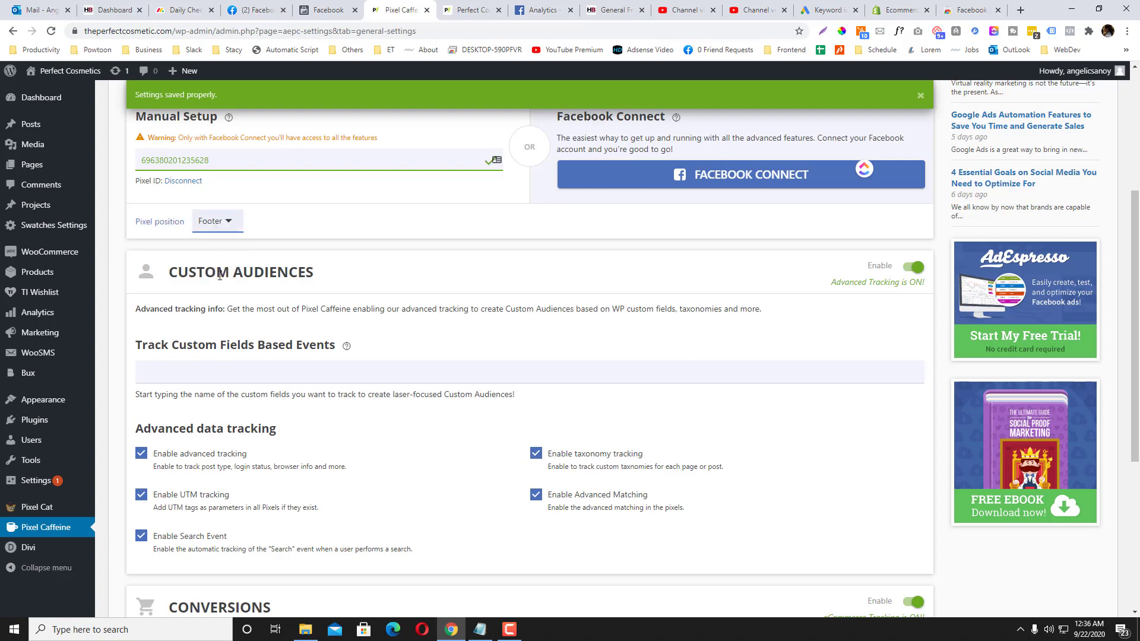
scroll(212, 416, down, 5)
click(207, 531)
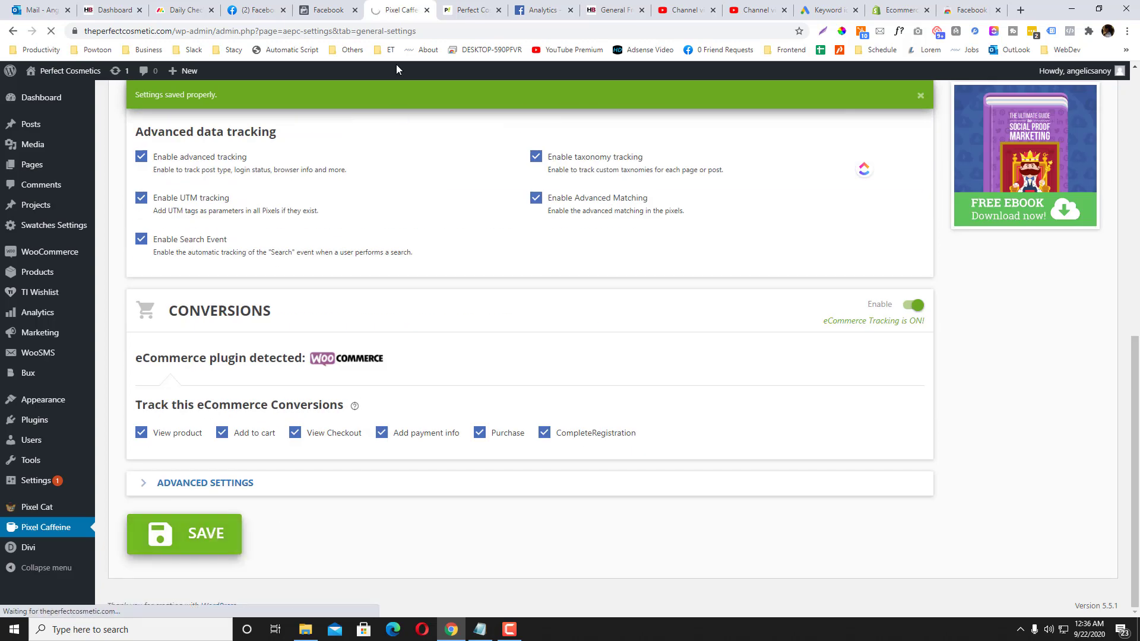
Step: Reload the storefront homepage at theperfectcosmetic.com
click(469, 10)
click(432, 30)
key(Return)
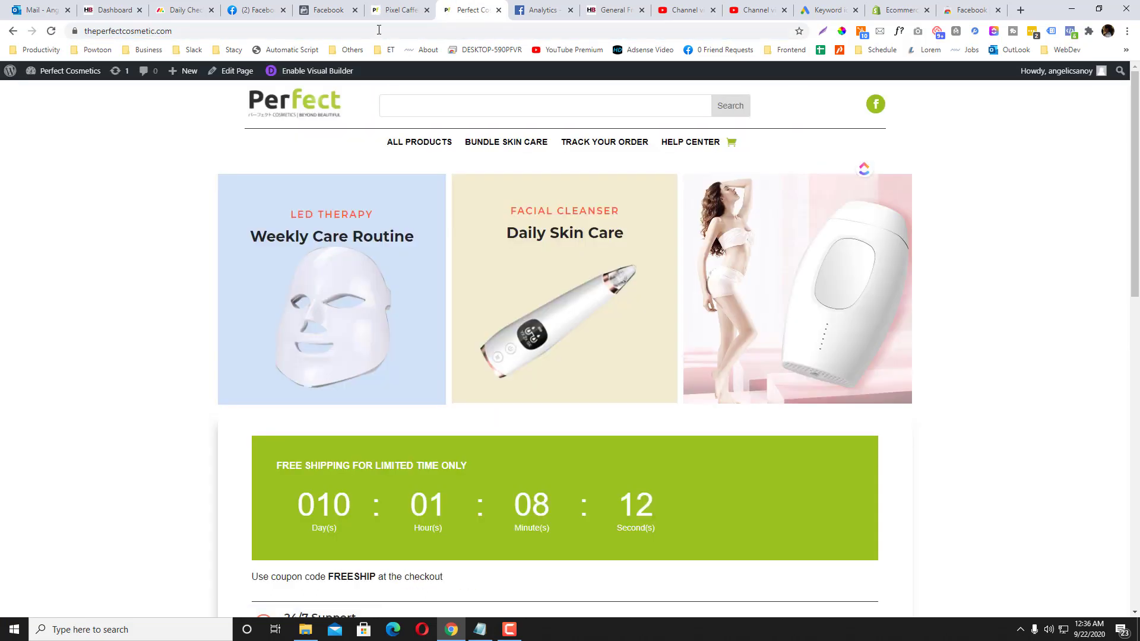
Step: Check with Pixel Helper which pixels load on the storefront, finding two pixels
click(393, 12)
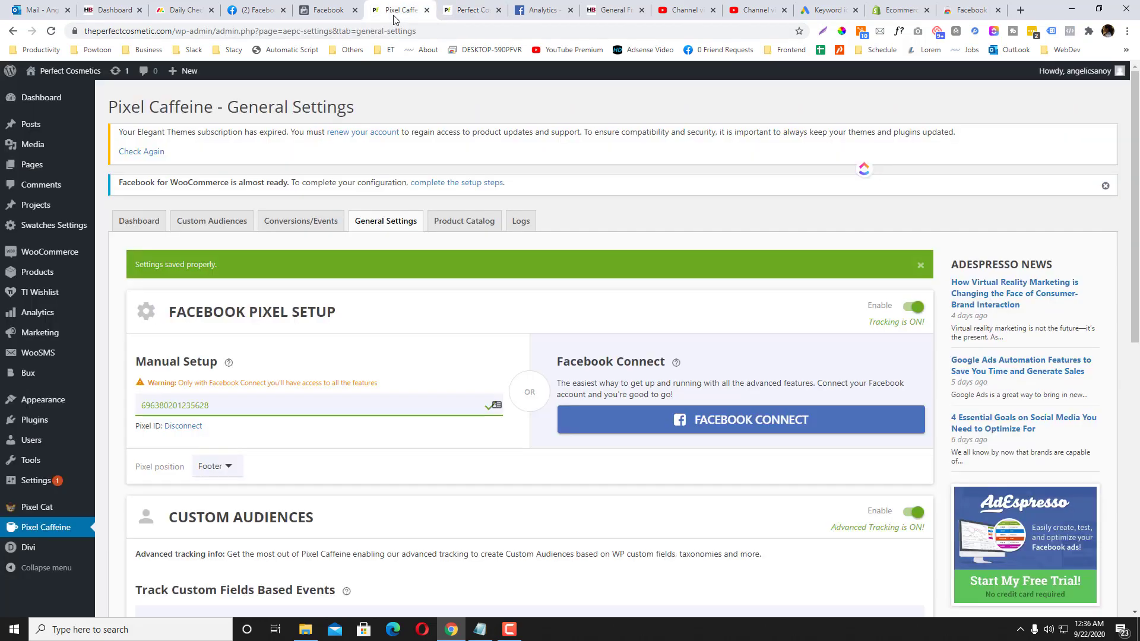
click(462, 11)
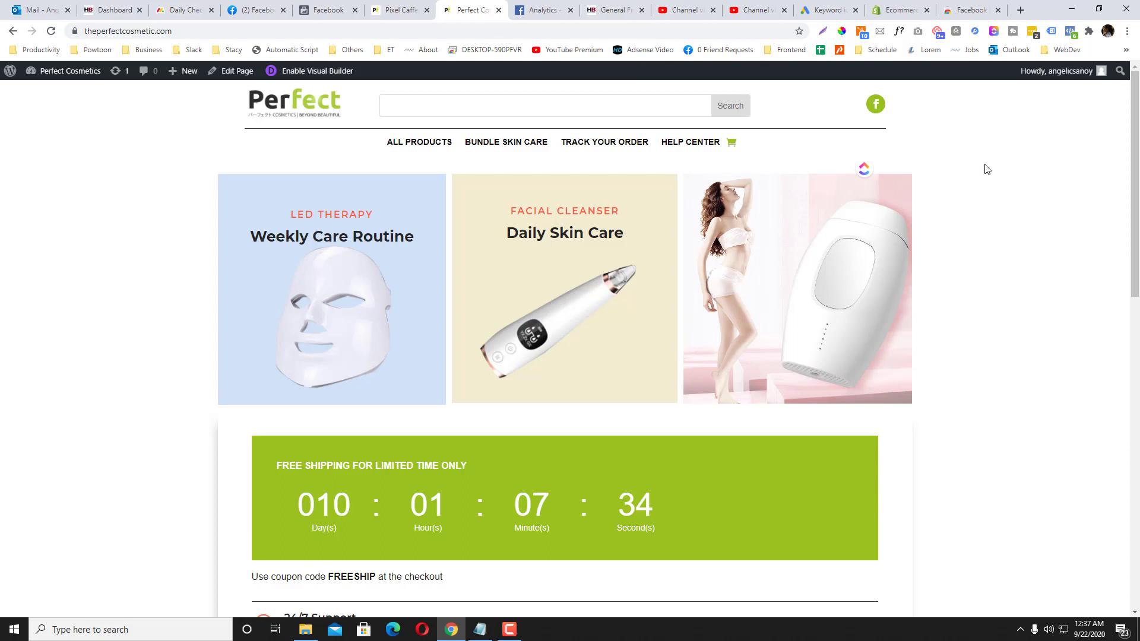
click(1070, 30)
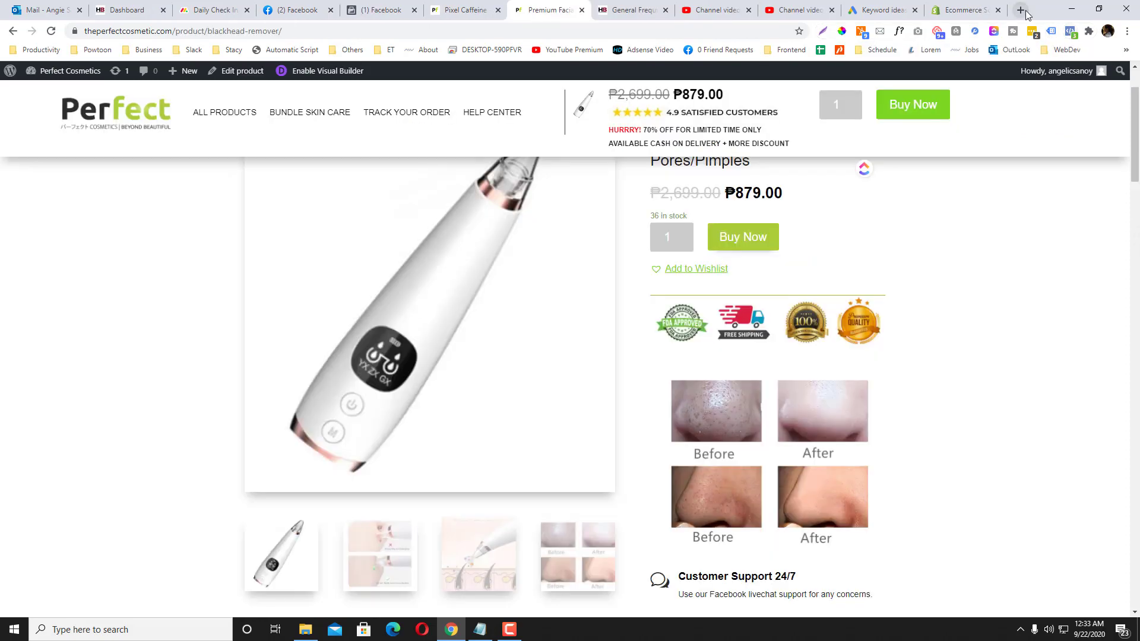
Step: Search 'facebook pixel e' in a new tab to find the Facebook Pixel Helper extension
click(1023, 10)
text(facebook pixel)
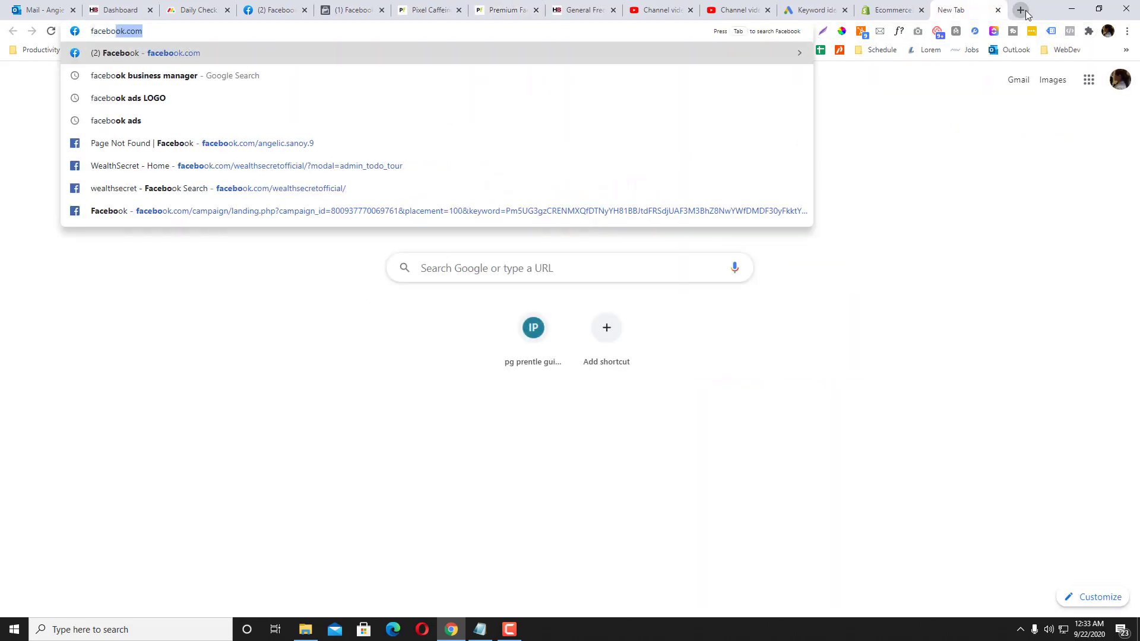
text( extension)
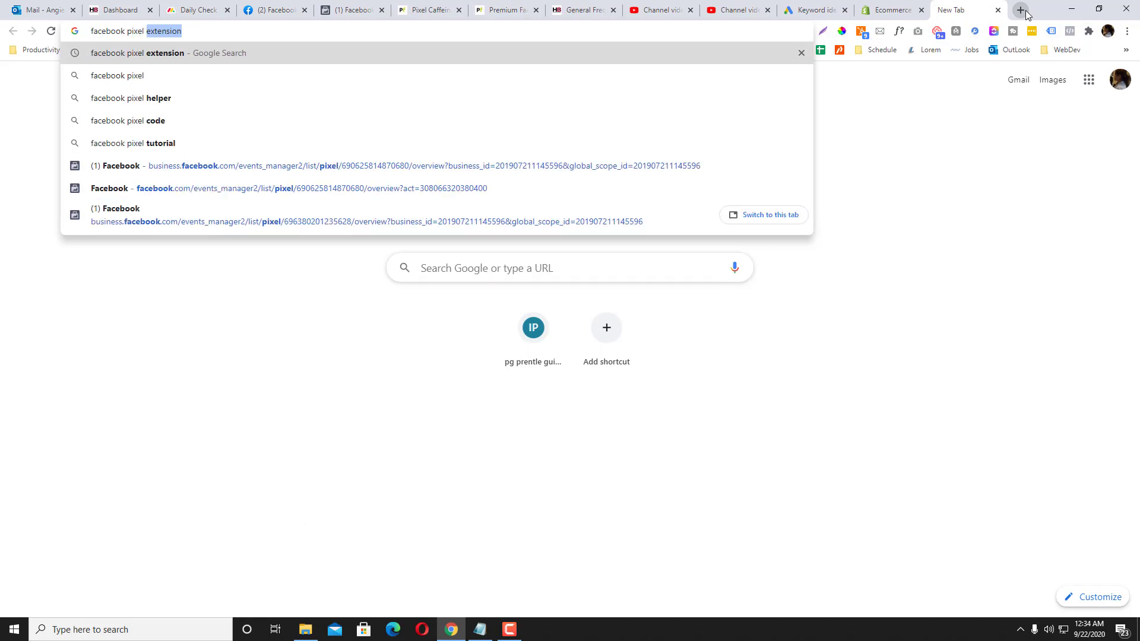
key(Return)
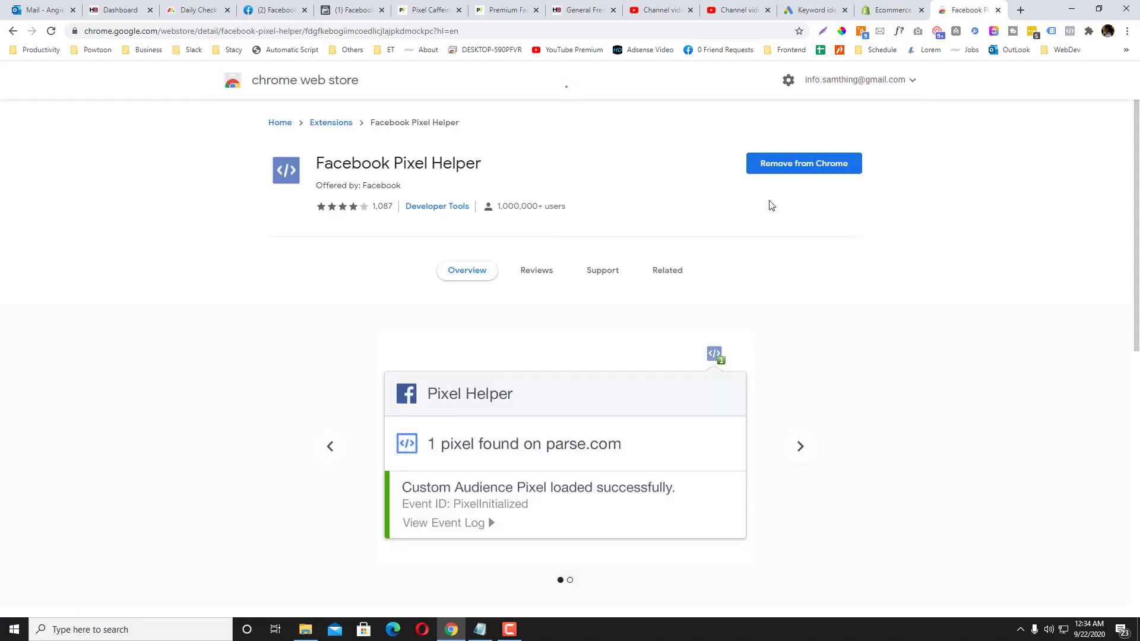
click(500, 11)
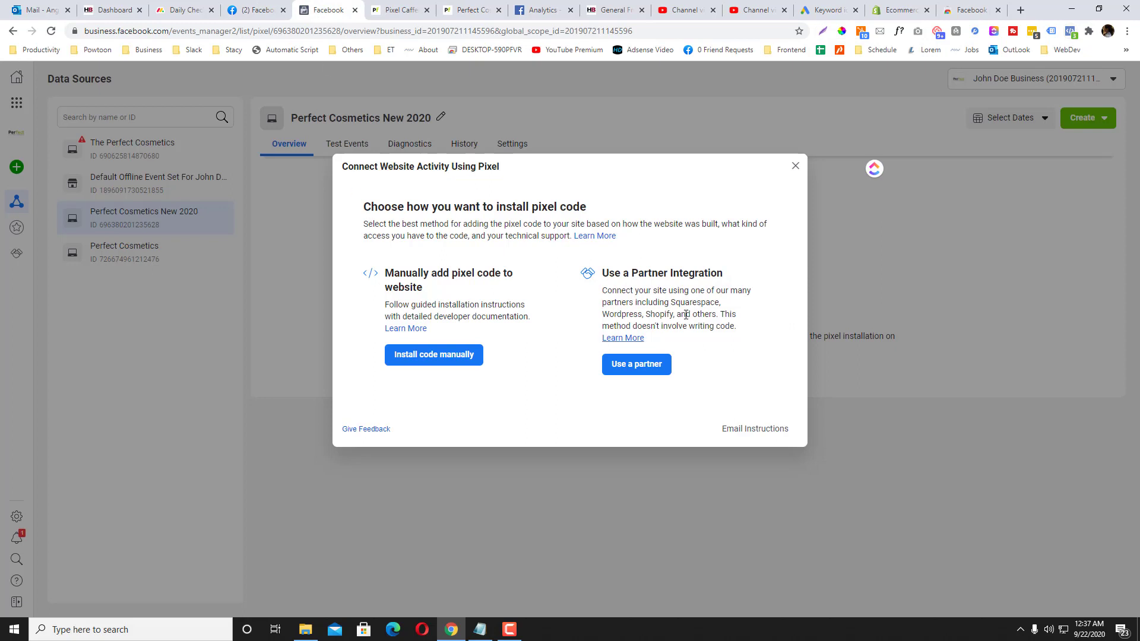
Step: Close the install dialog, reload Events Manager, and view the Perfect Cosmetics New 2020 pixel's settings and ID
click(795, 166)
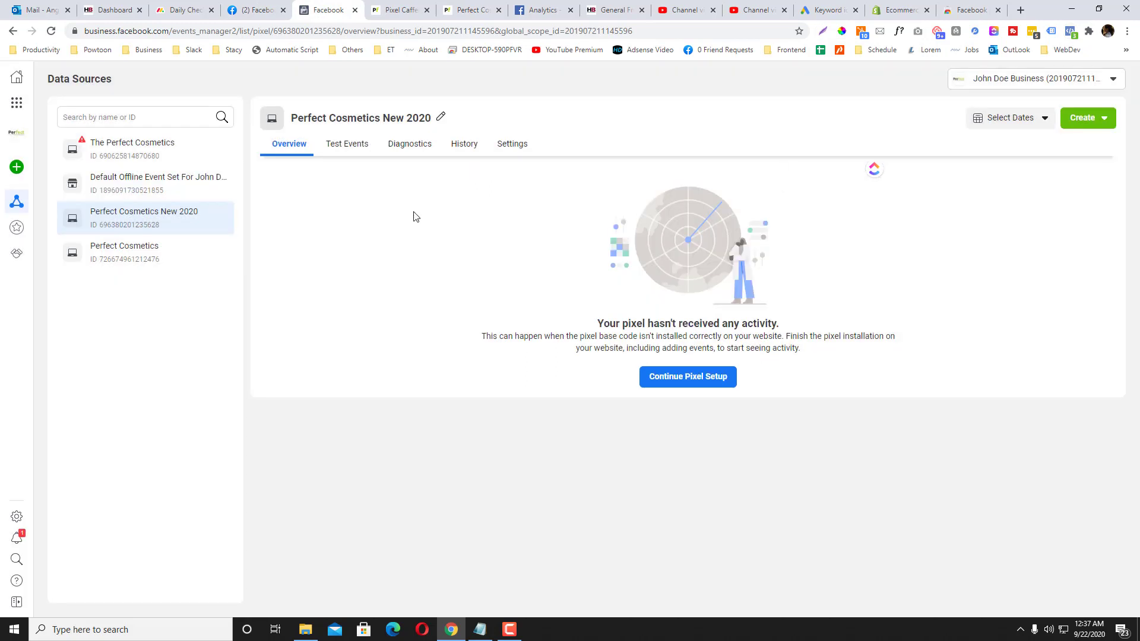
click(46, 30)
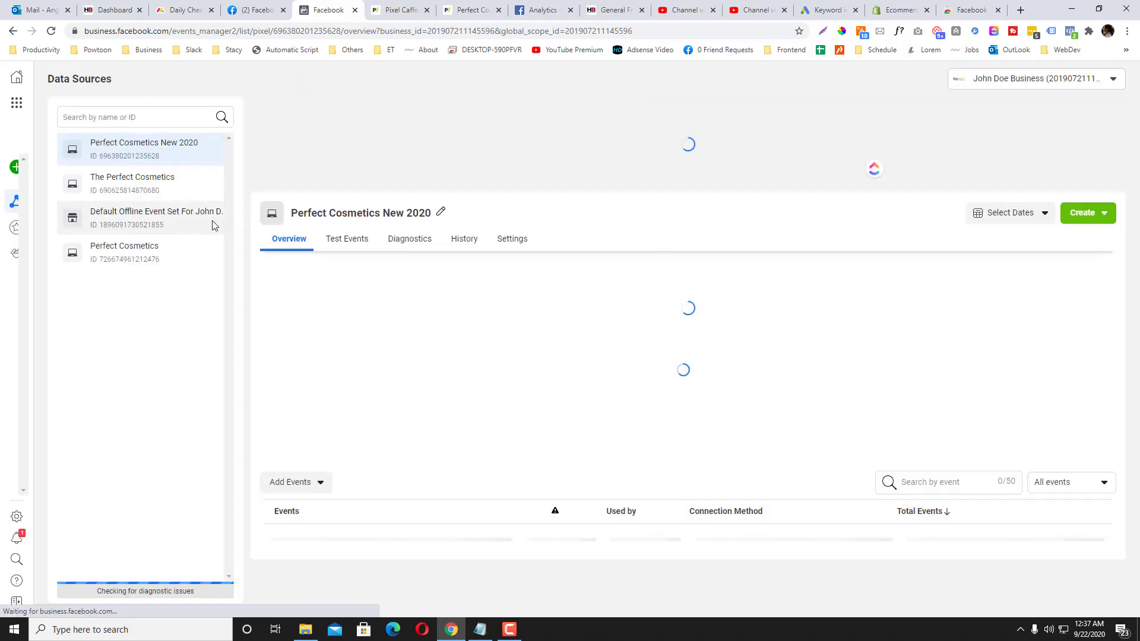
click(204, 232)
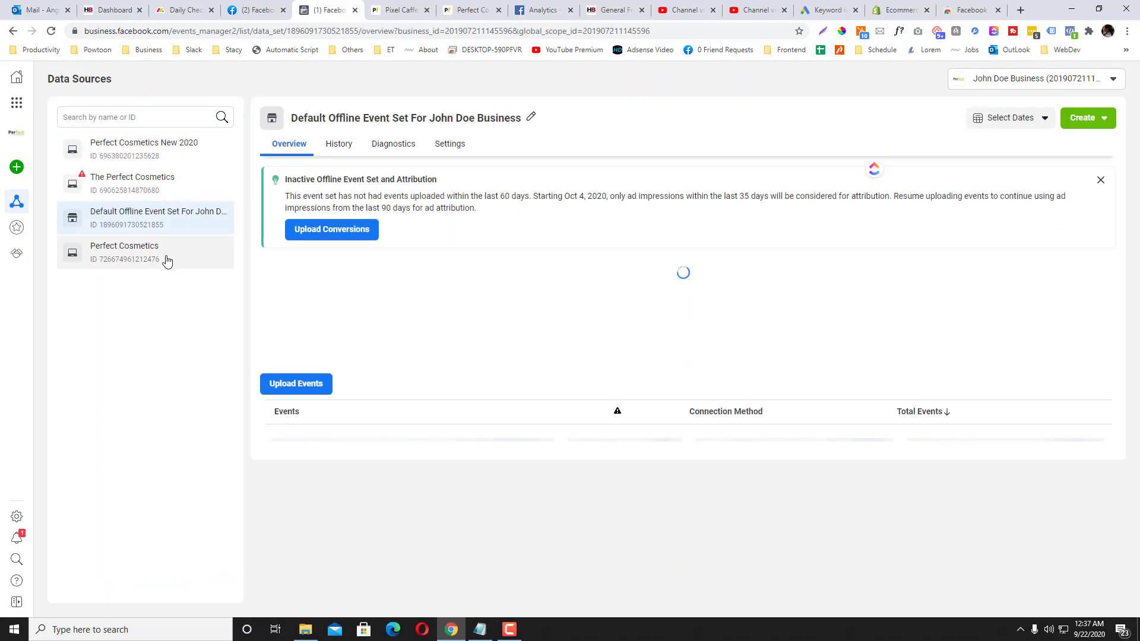
click(165, 255)
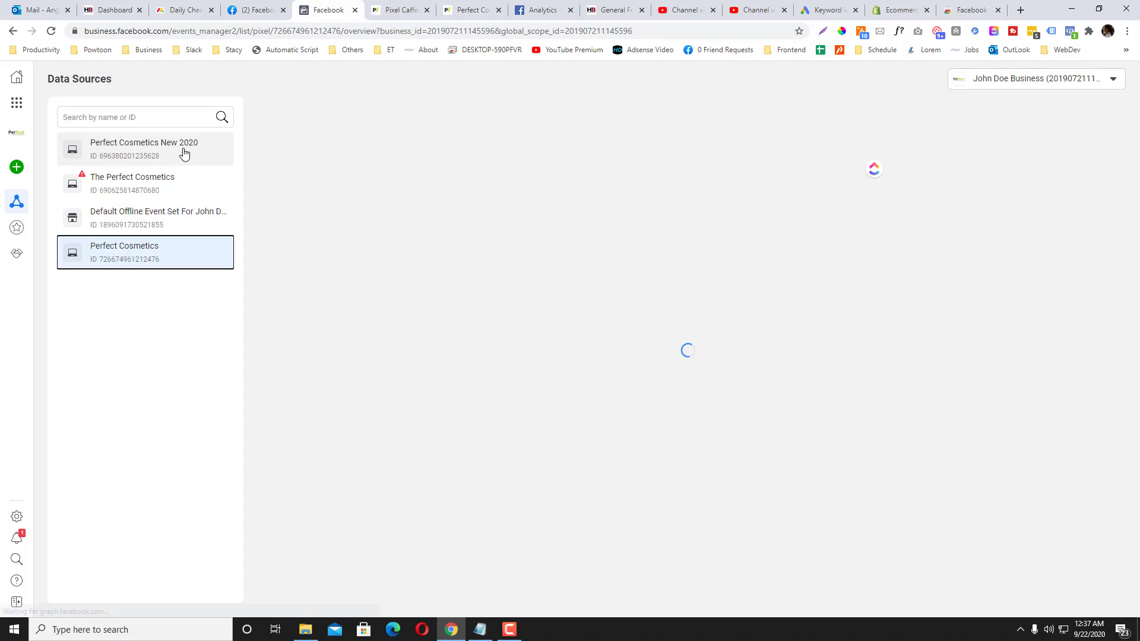
click(184, 153)
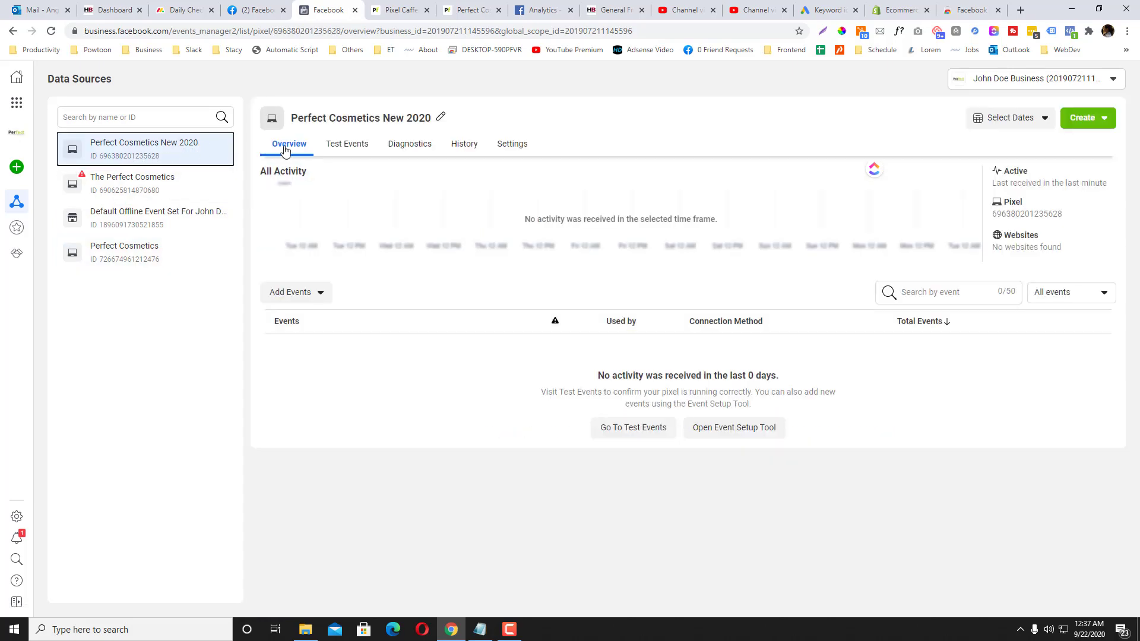
click(512, 147)
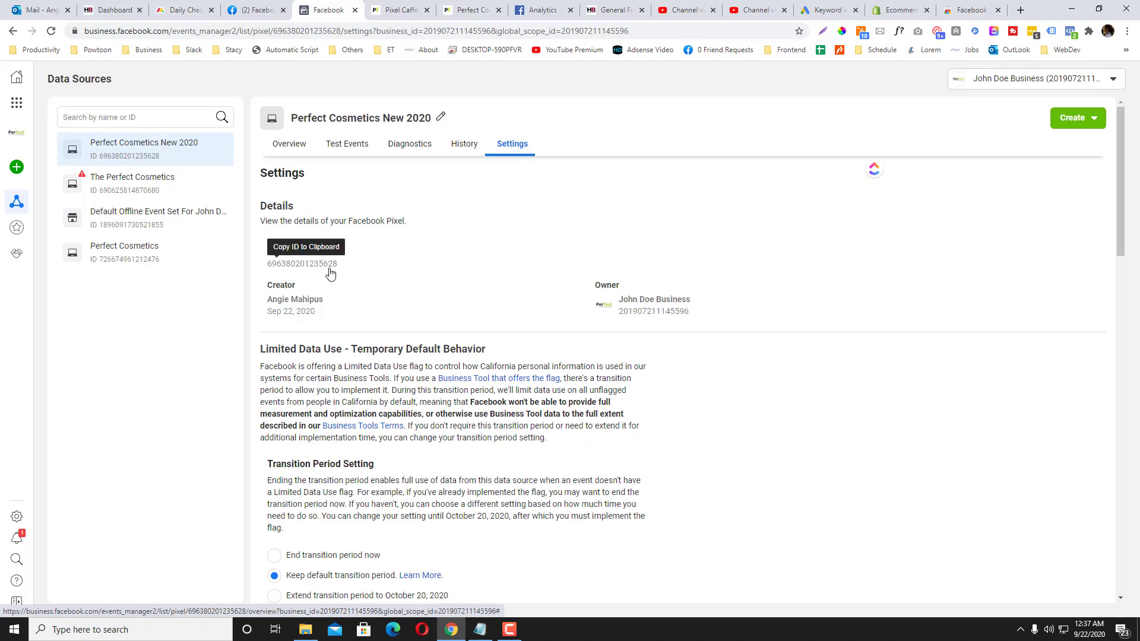
click(401, 7)
Step: On the storefront, check Pixel Helper for Perfect Cosmetics New 2020 and The Perfect Cosmetics firing PageView
click(469, 10)
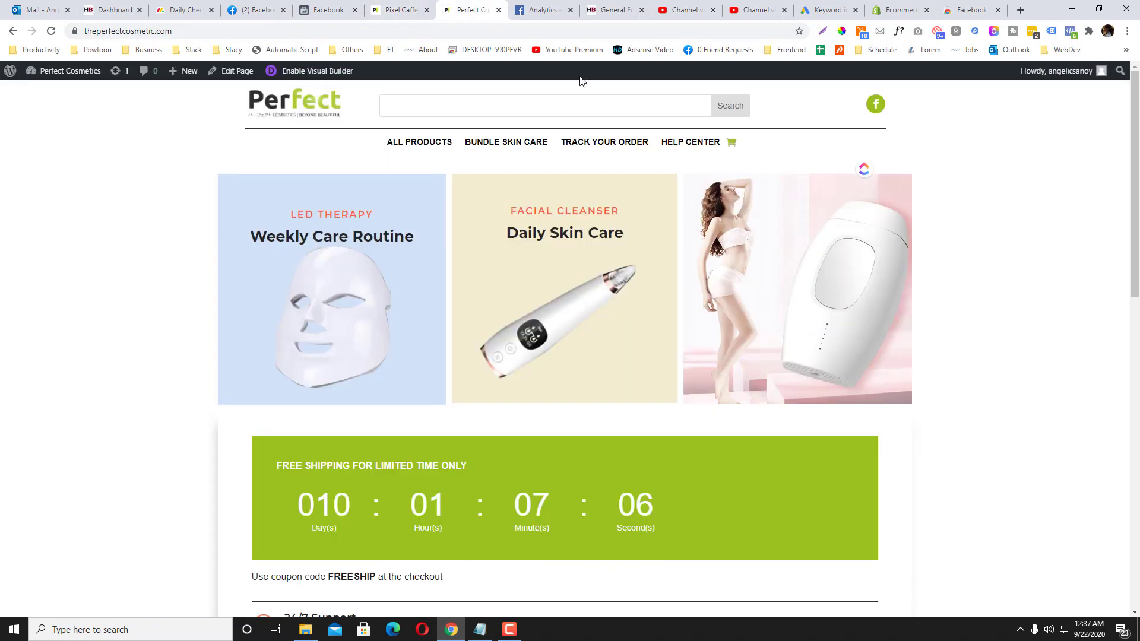
click(1070, 31)
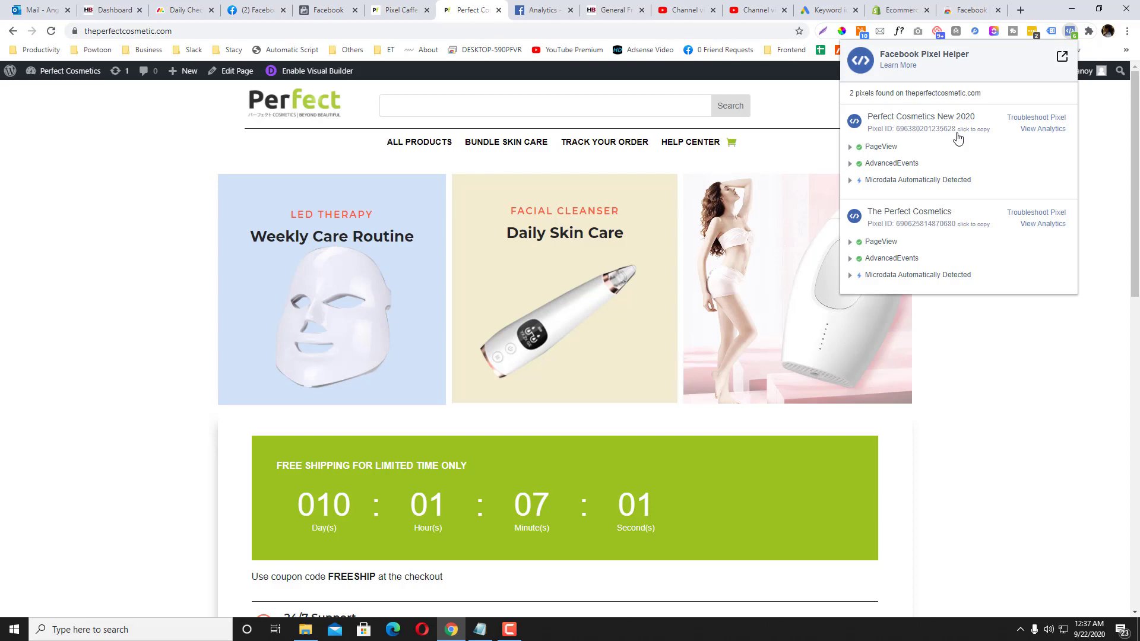
Step: Return to the Pixel Caffeine settings and head to Appearance > Themes in a new tab
click(396, 17)
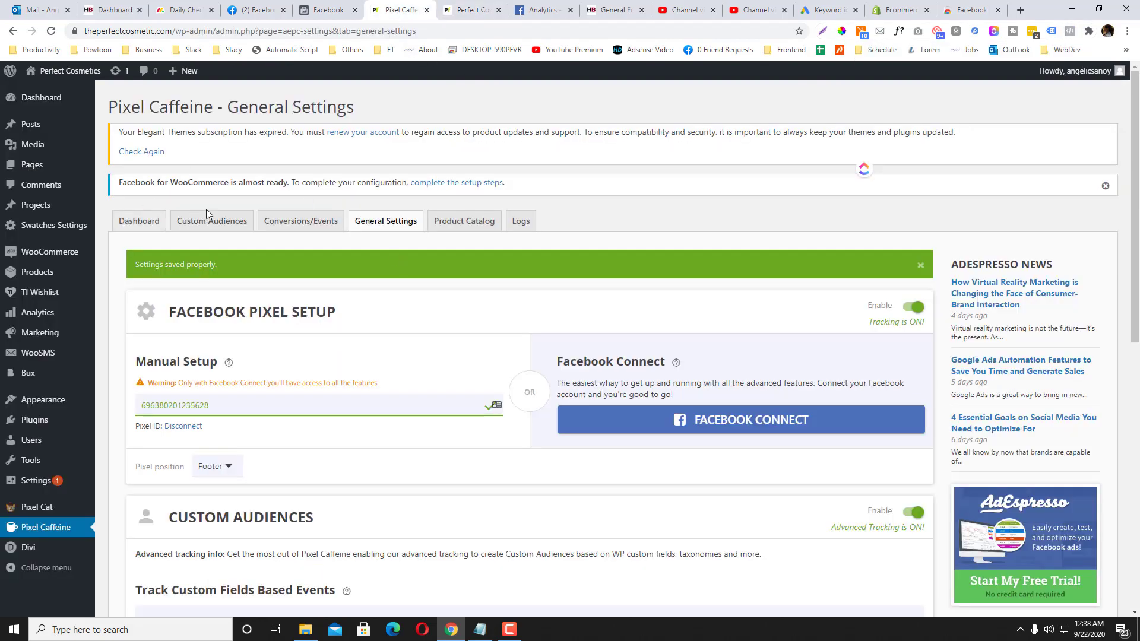
scroll(206, 209, down, 3)
scroll(148, 268, up, 3)
mouse_move(41, 400)
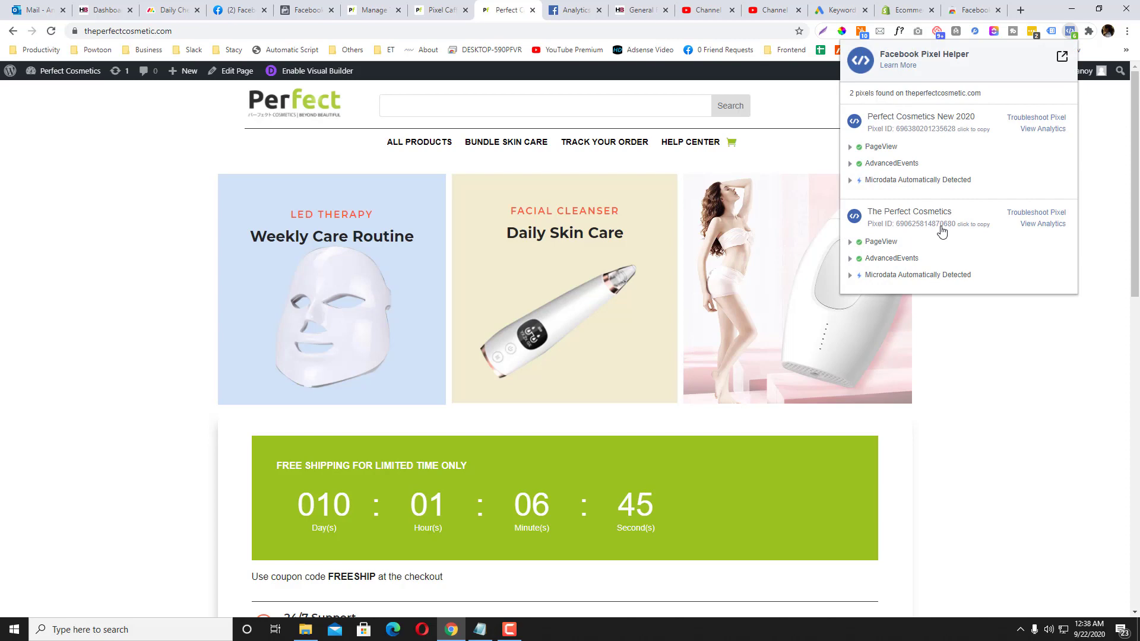
Step: Open Divi Theme Options and review the Facebook Pixel snippet in the body-code field
click(383, 6)
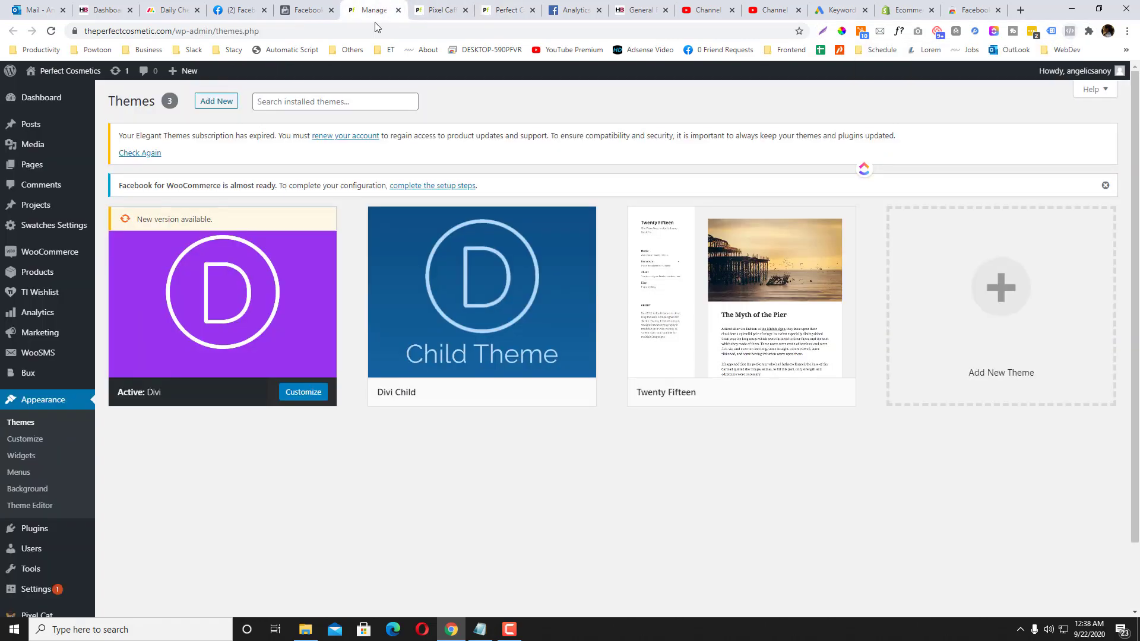
scroll(153, 323, down, 2)
mouse_move(49, 580)
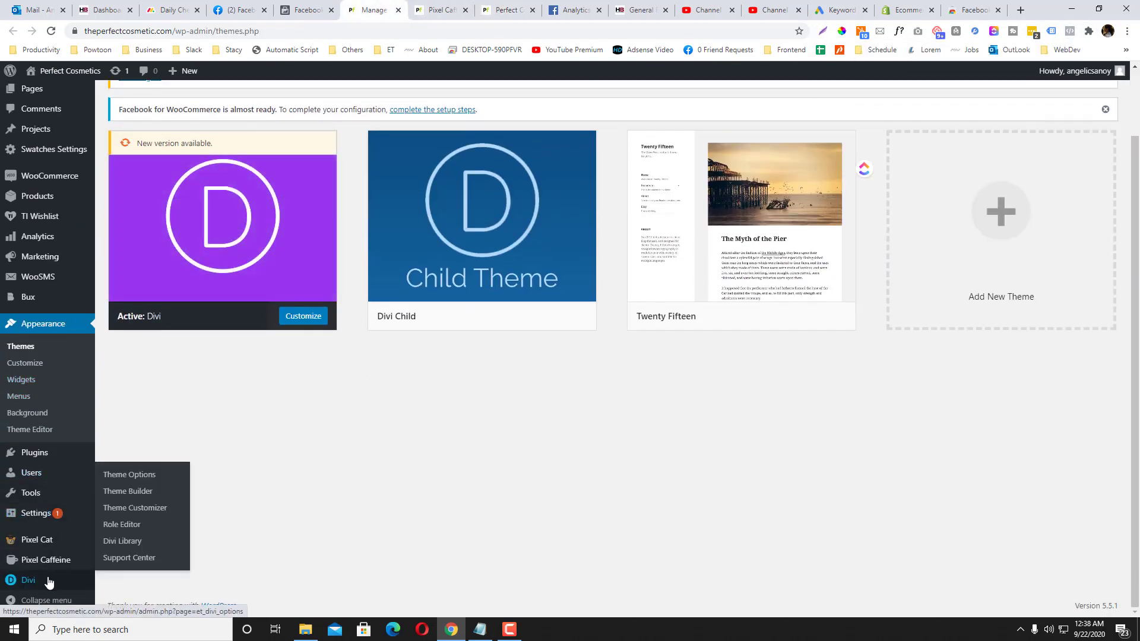
click(133, 473)
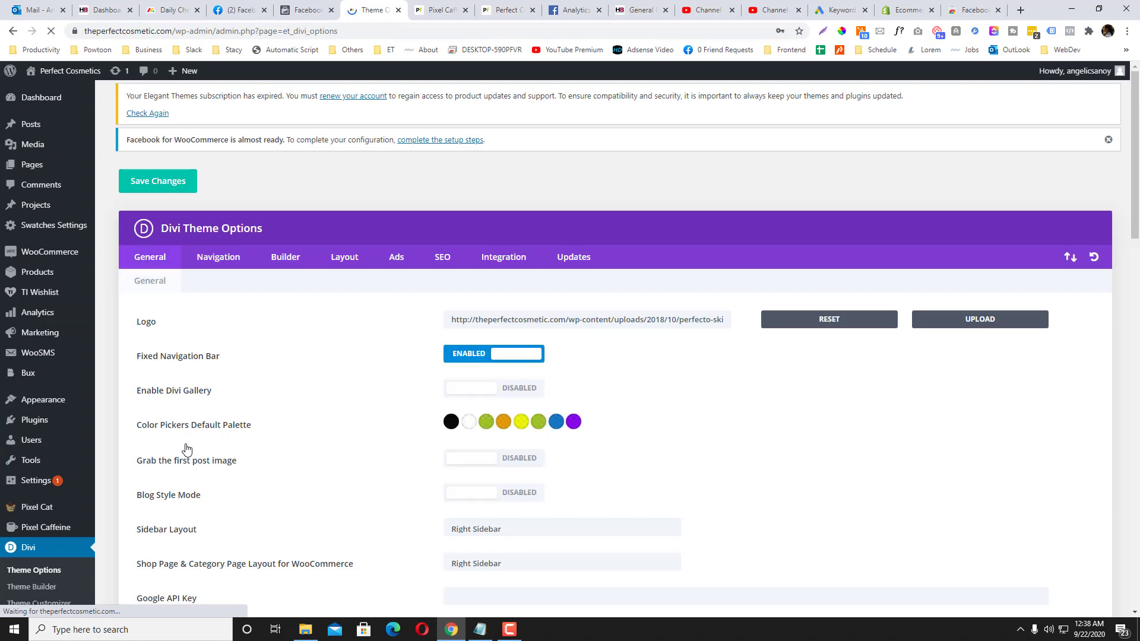
click(488, 265)
scroll(326, 371, down, 5)
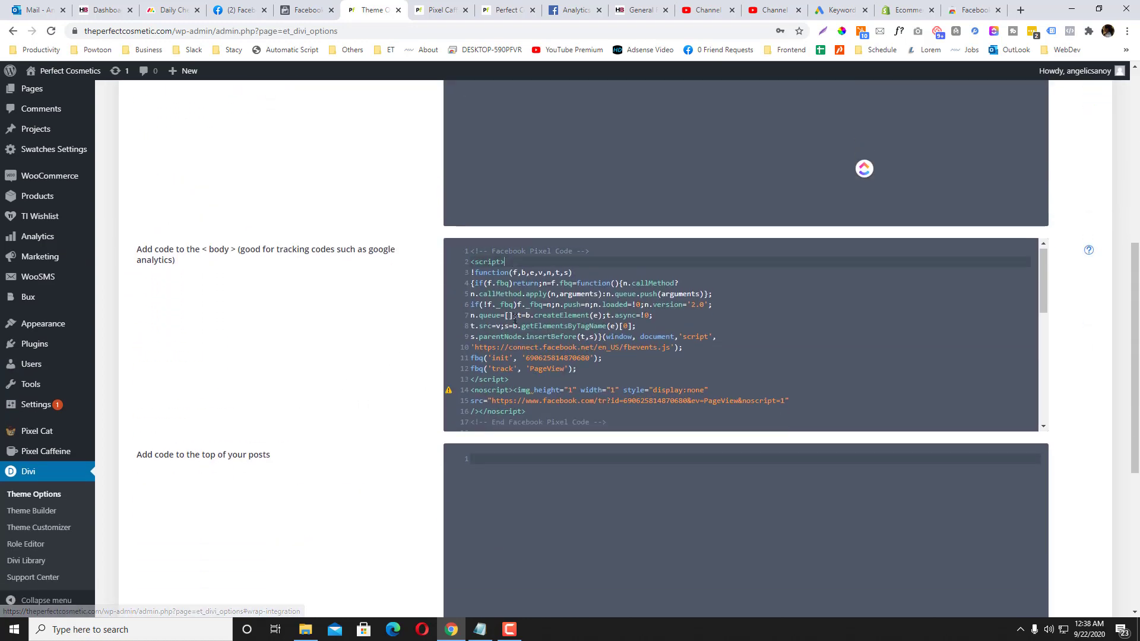
scroll(515, 318, down, 1)
click(513, 387)
scroll(528, 390, down, 4)
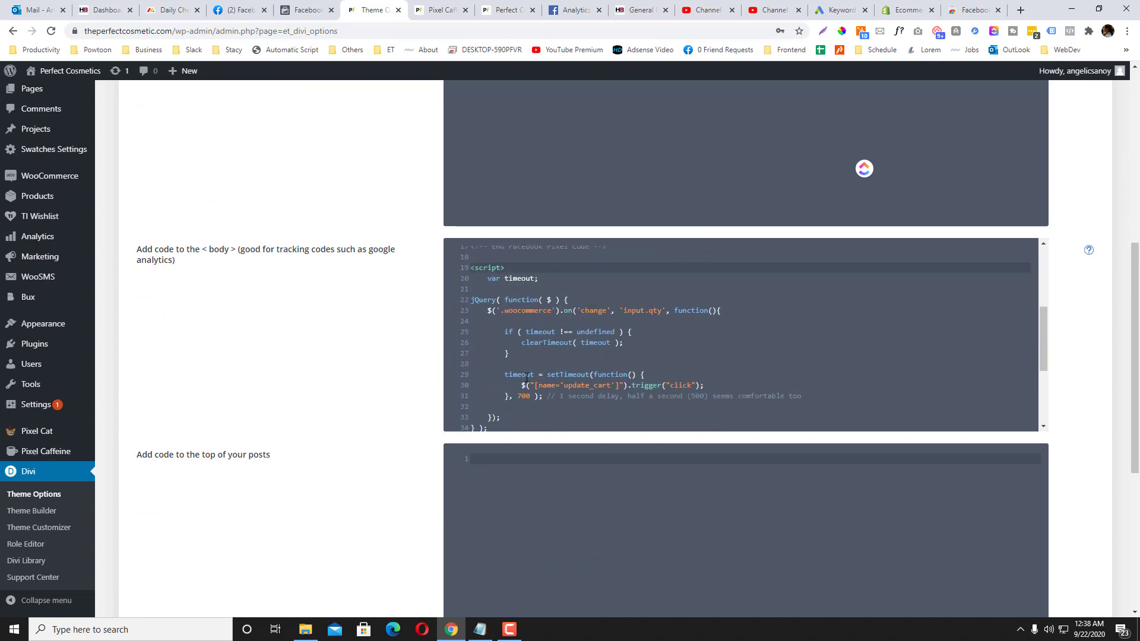
scroll(525, 369, up, 5)
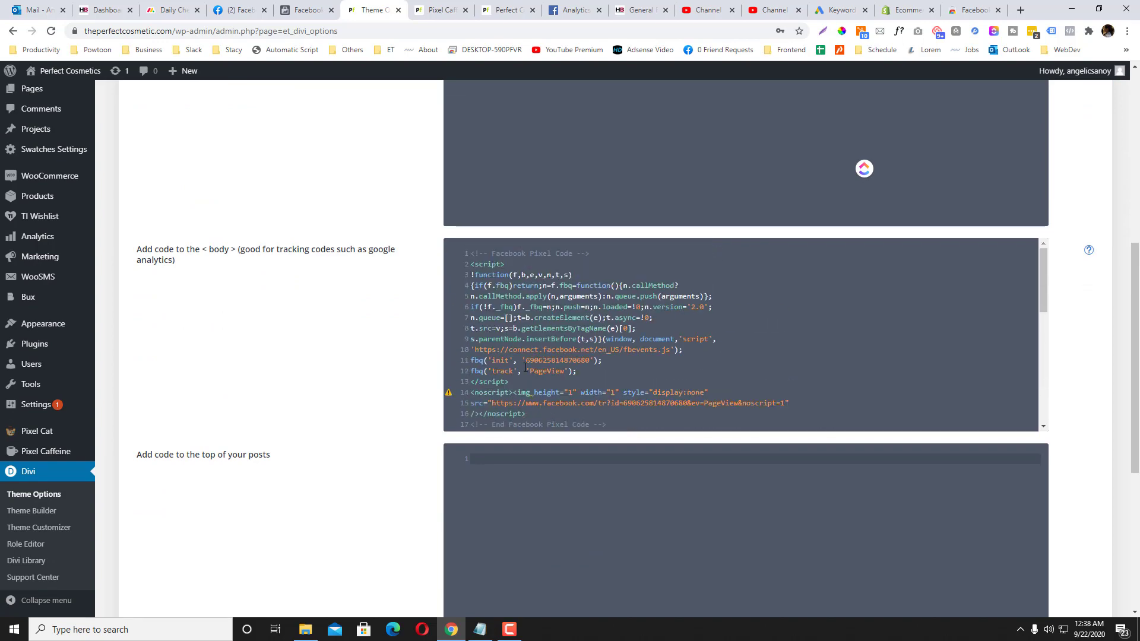
scroll(376, 336, down, 2)
scroll(376, 336, up, 4)
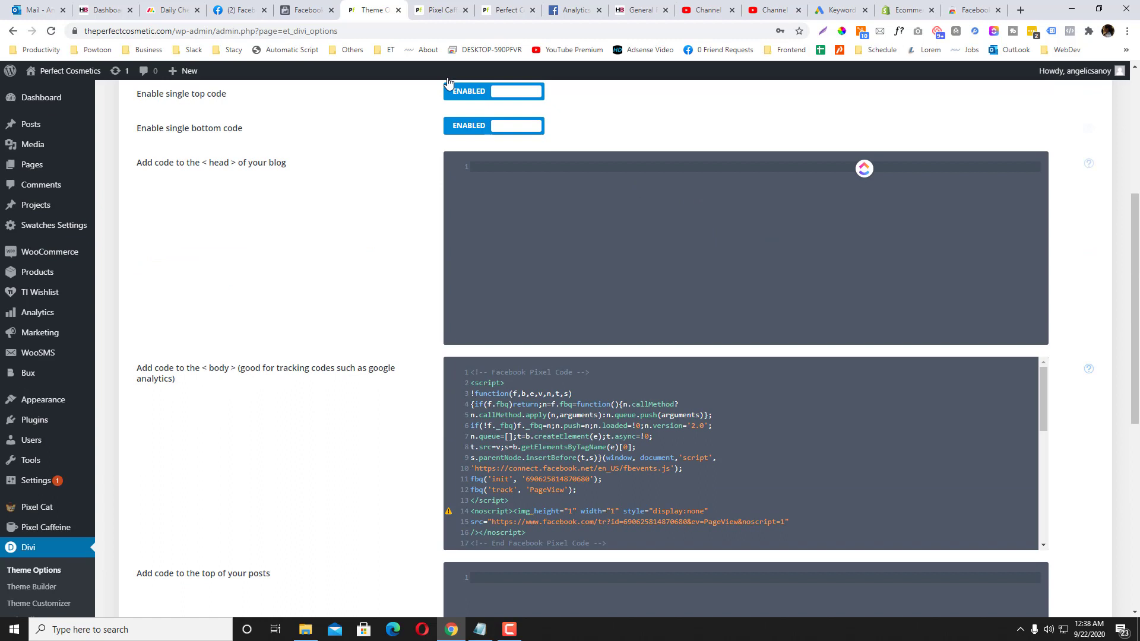
Step: Compare against Pixel Caffeine, then scroll through the body code's cart-update jQuery script
click(435, 13)
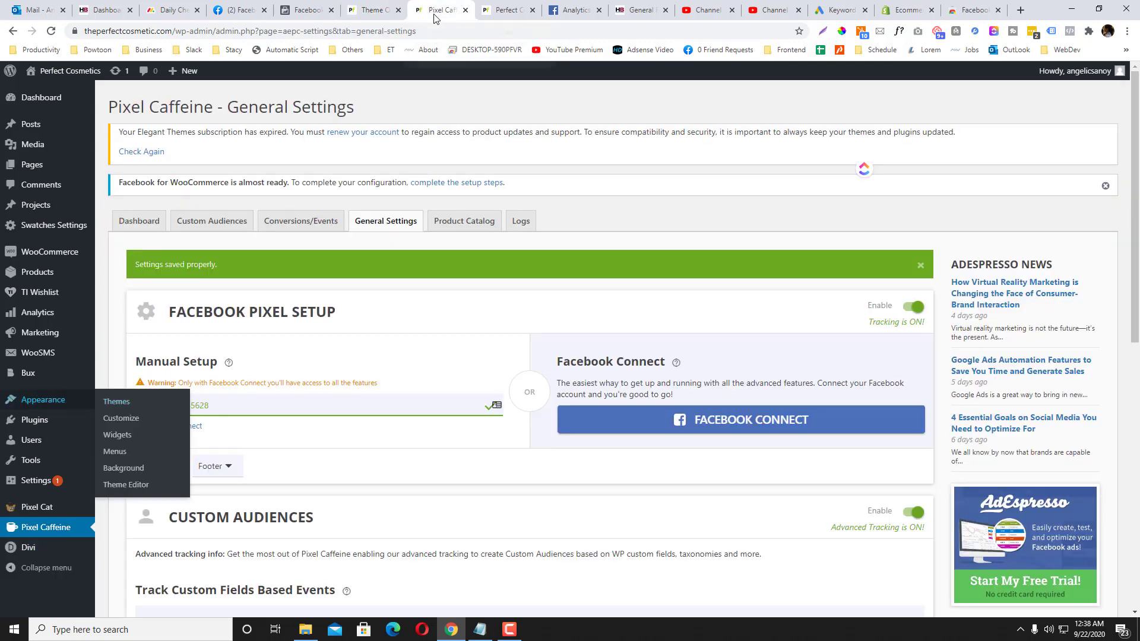
click(373, 10)
scroll(423, 307, down, 1)
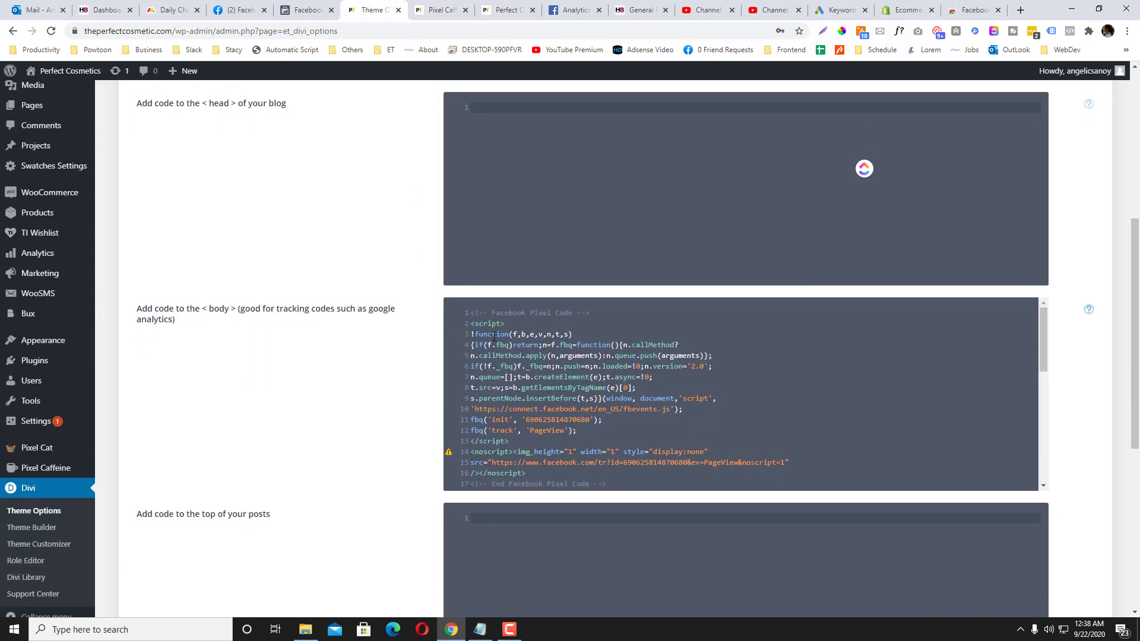
scroll(499, 315, down, 3)
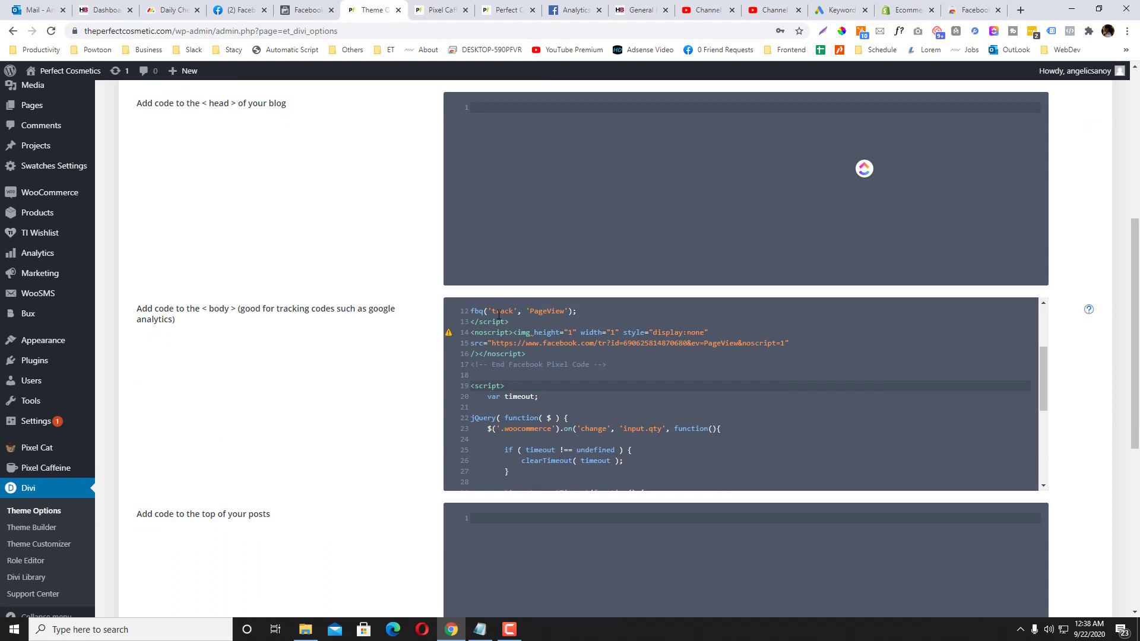
scroll(512, 358, down, 1)
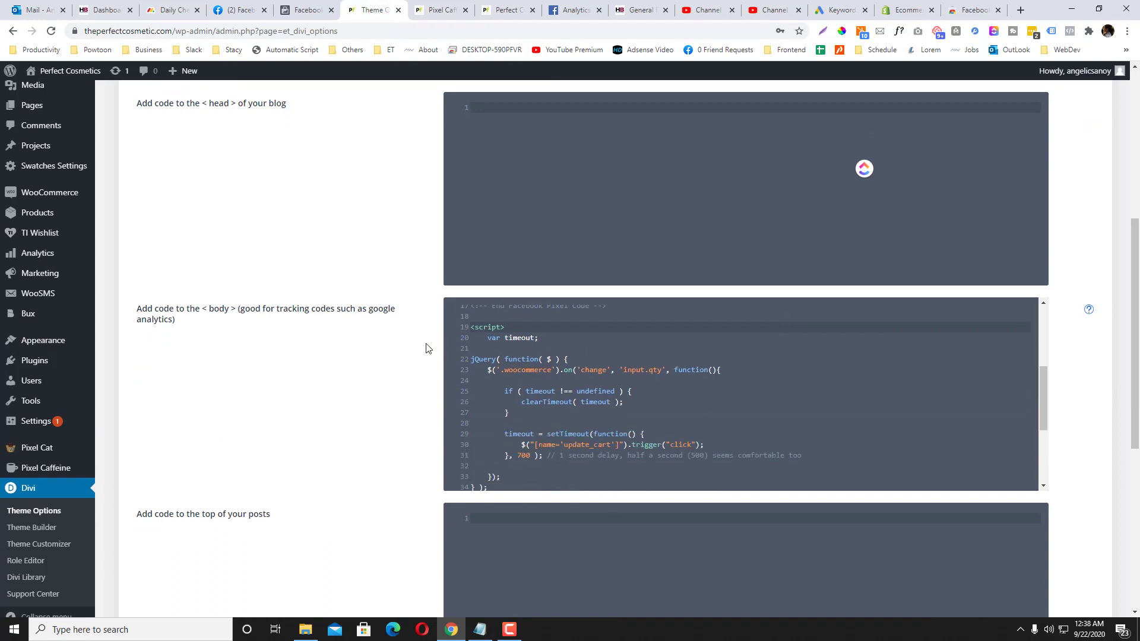
scroll(426, 347, down, 2)
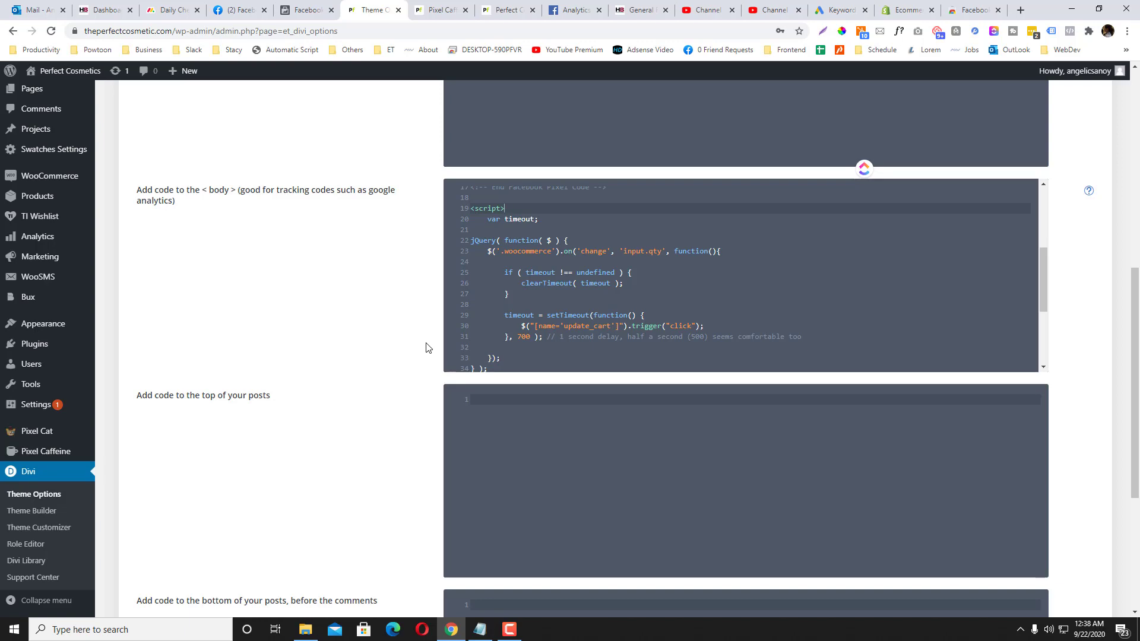
Step: In Pixel Caffeine General Settings, add _backorders as a tracked custom field
click(441, 11)
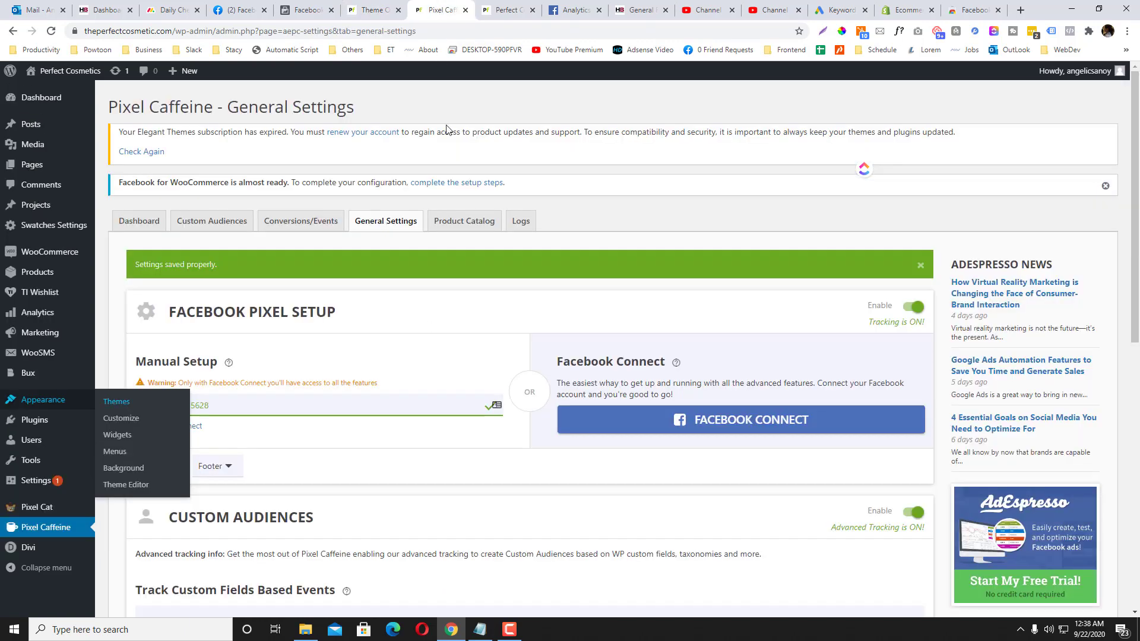
scroll(441, 309, down, 6)
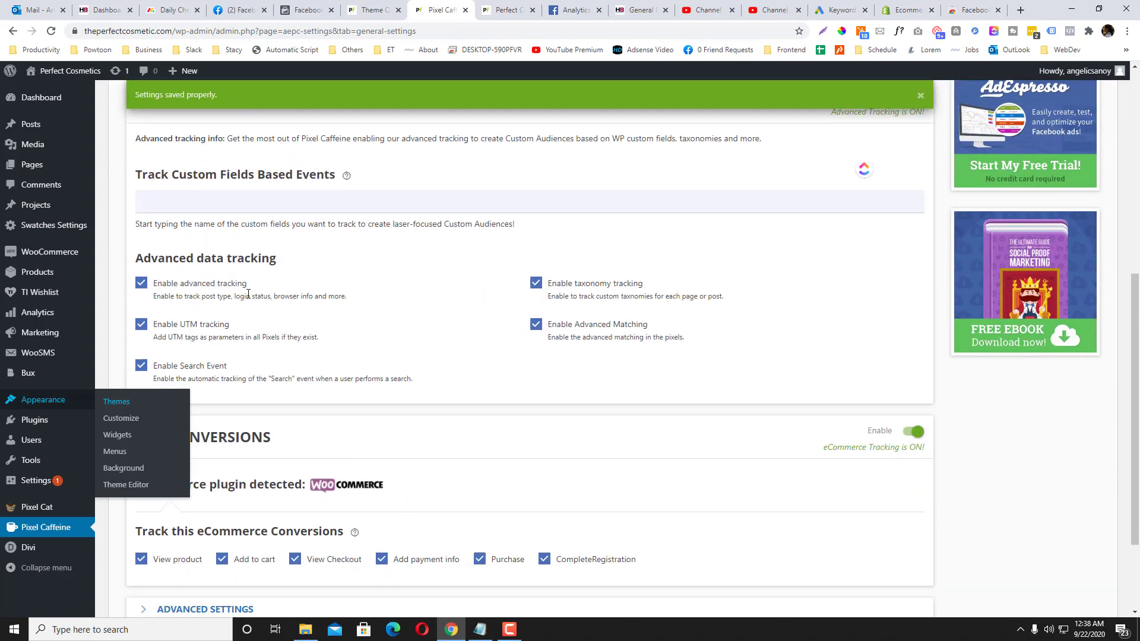
click(319, 206)
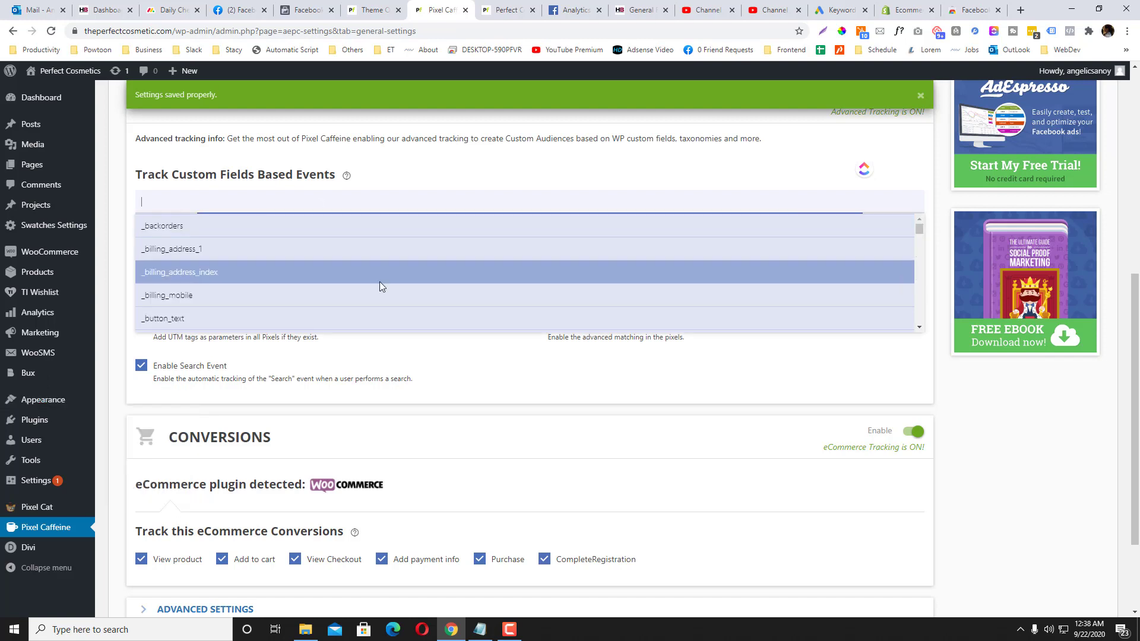
click(398, 230)
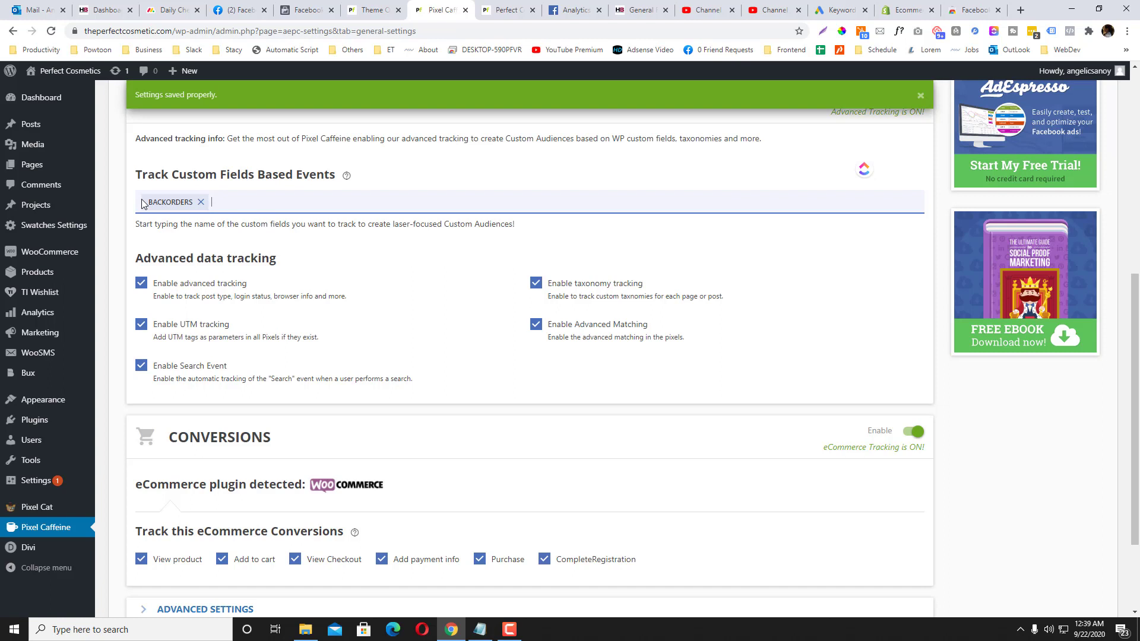
drag(142, 176, 259, 172)
Step: Search the custom field list and add _customer_ip_address as a tracked field
click(240, 204)
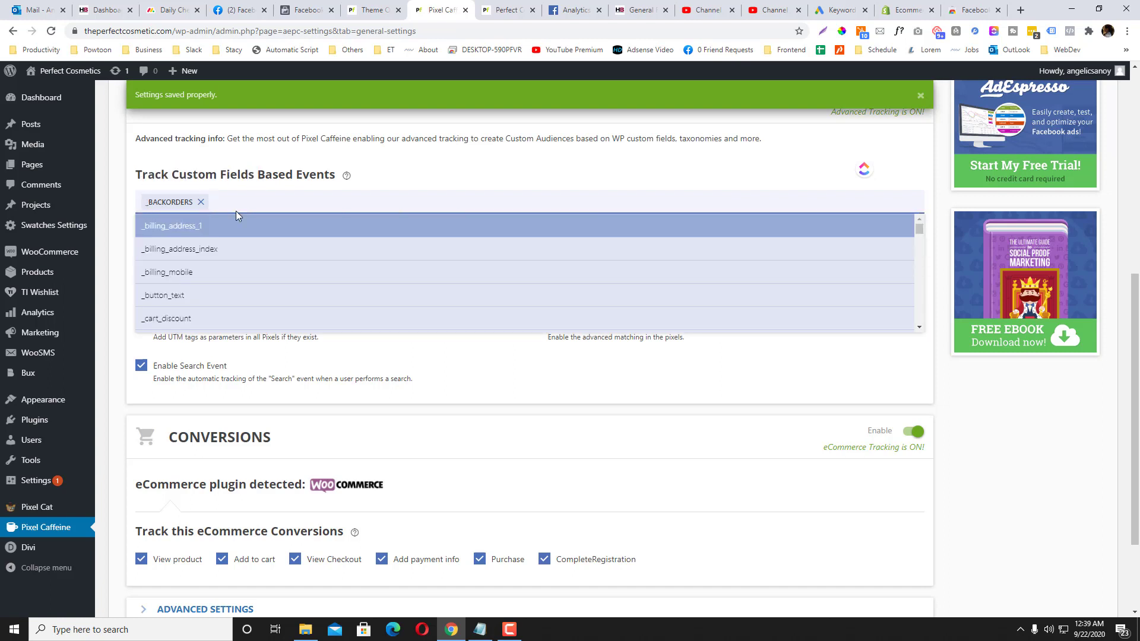
scroll(226, 282, down, 3)
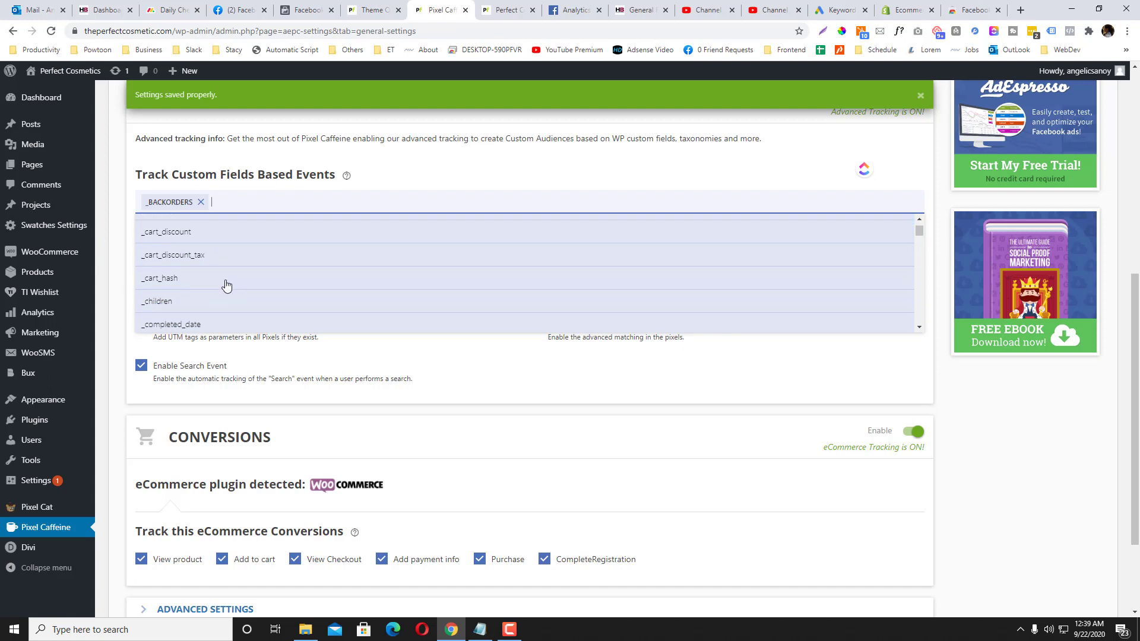
scroll(225, 284, up, 2)
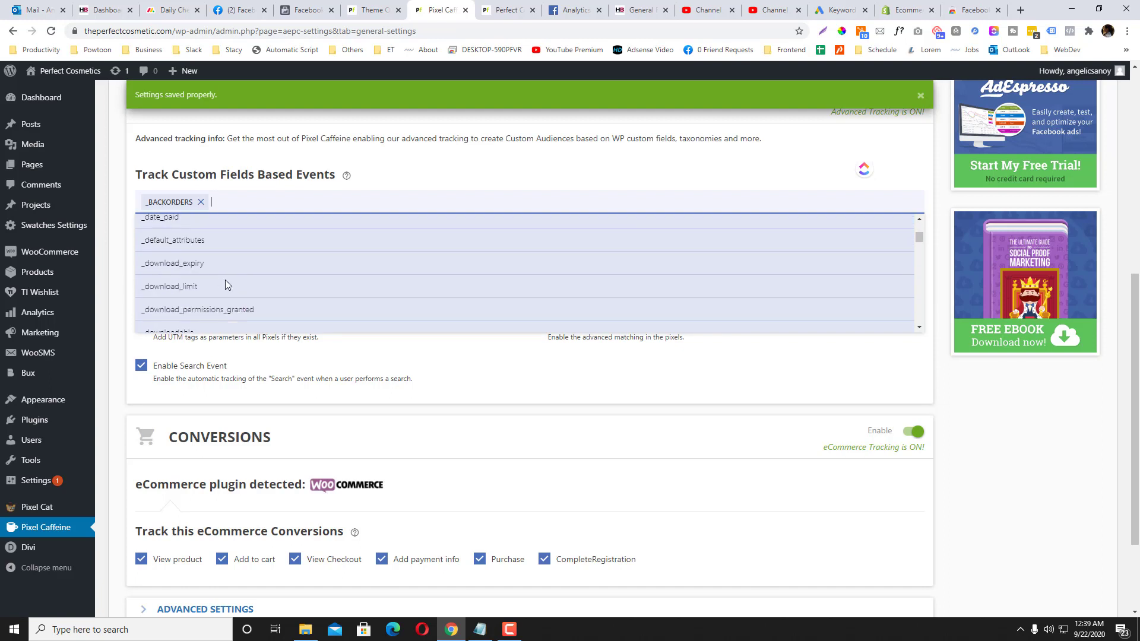
scroll(228, 280, up, 2)
text(aban)
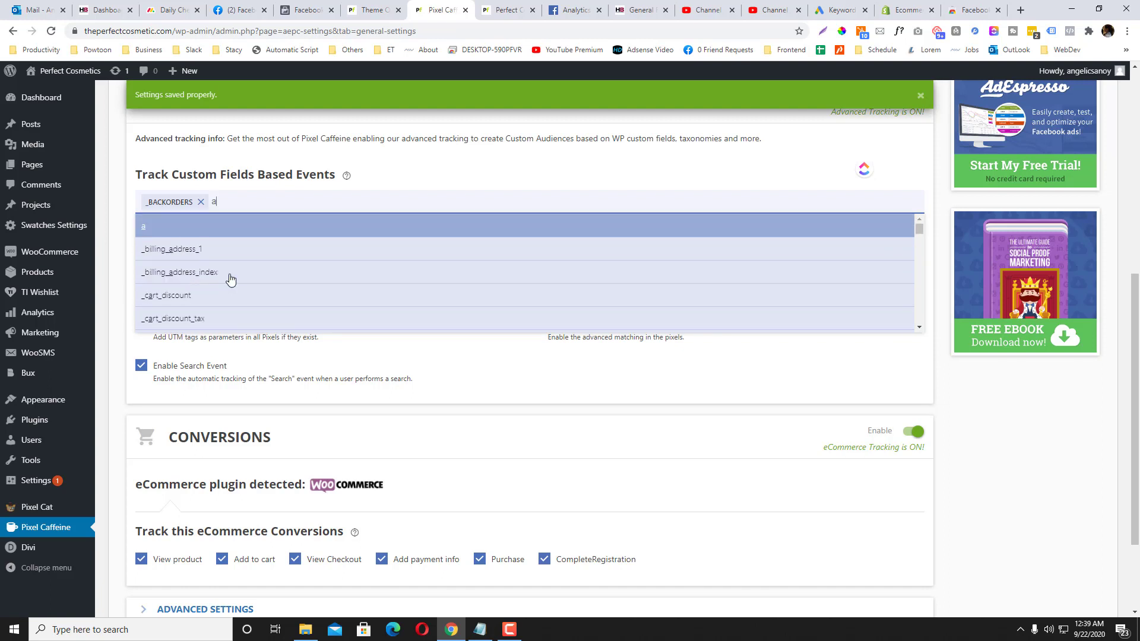
key(BackSpace)
key(BackSpace)
key(BackSpace)
key(BackSpace)
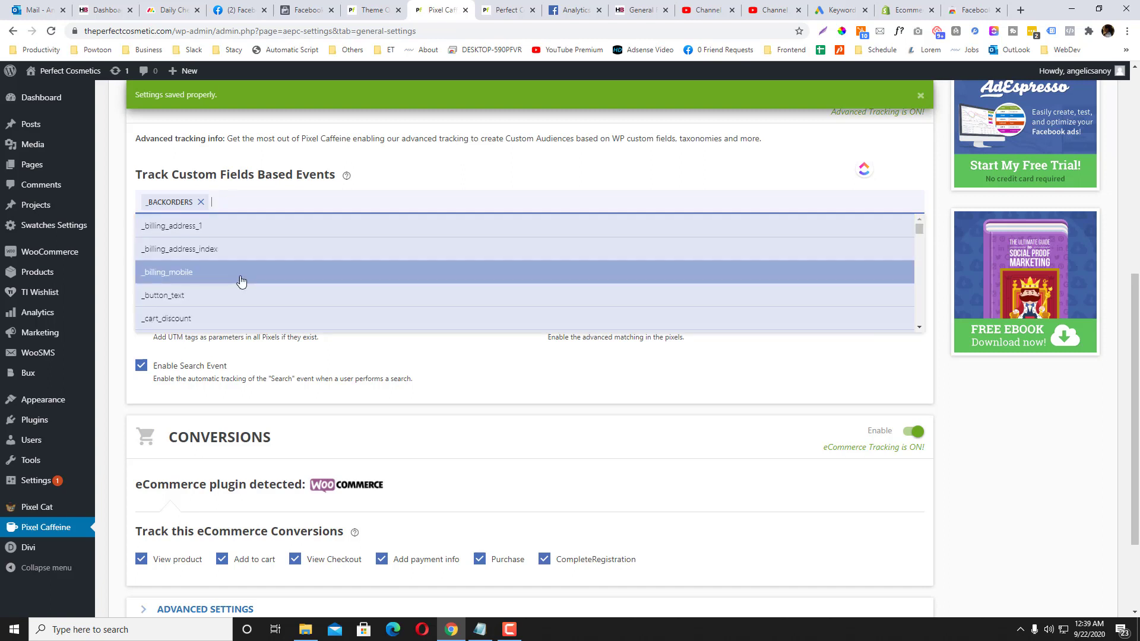
scroll(240, 281, down, 1)
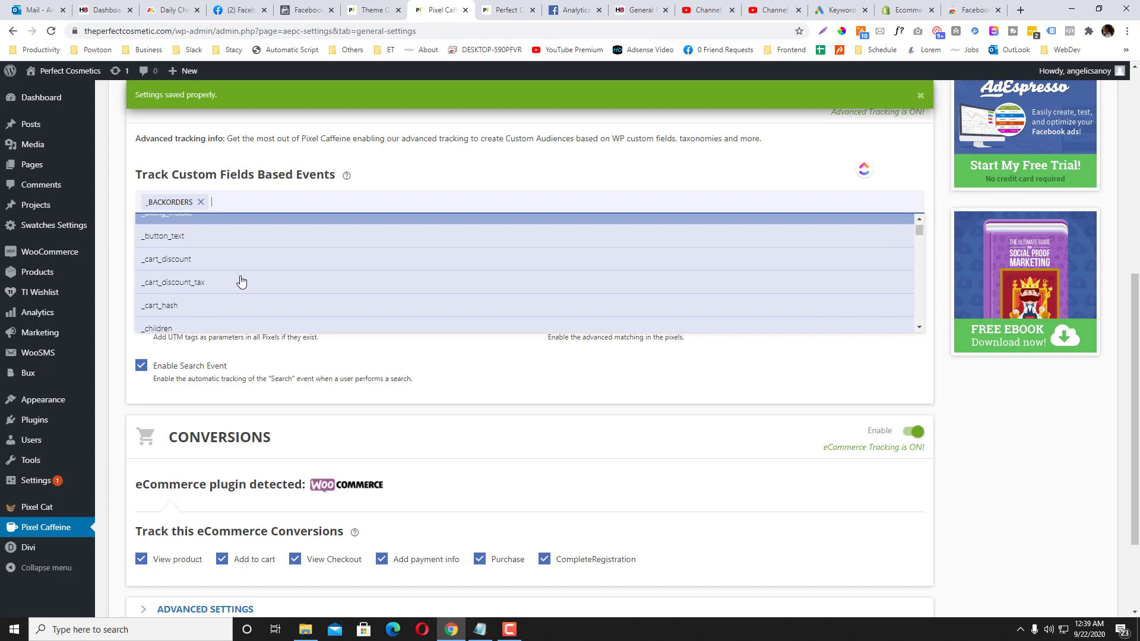
scroll(240, 278, down, 2)
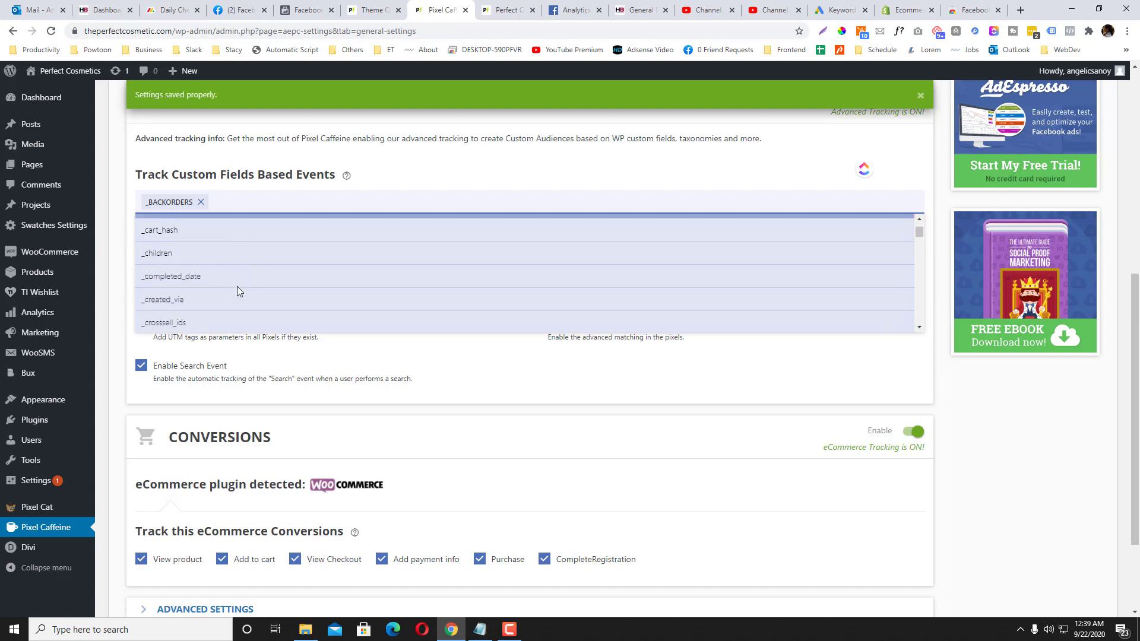
scroll(237, 286, down, 2)
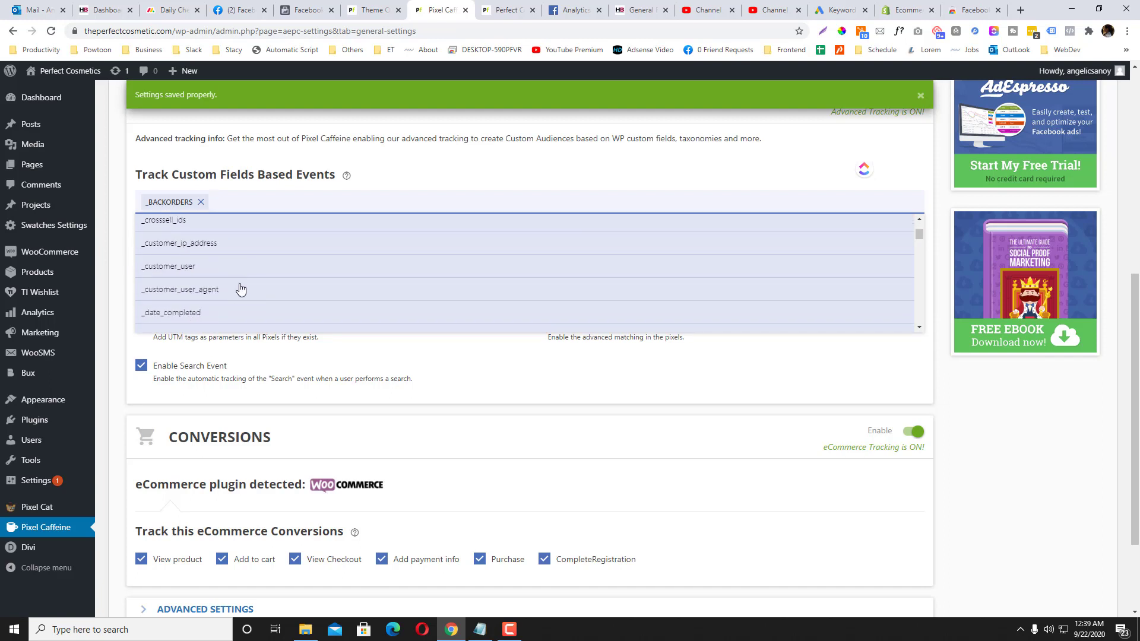
click(252, 244)
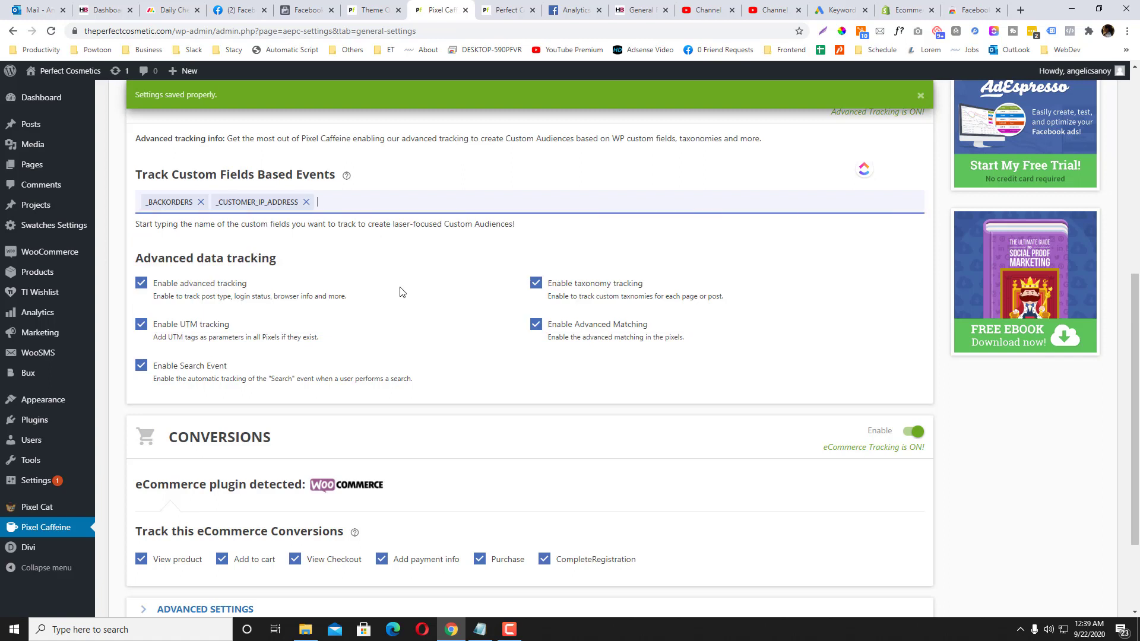
Step: Add _cart_discount as the third tracked custom field
click(389, 206)
scroll(347, 287, down, 3)
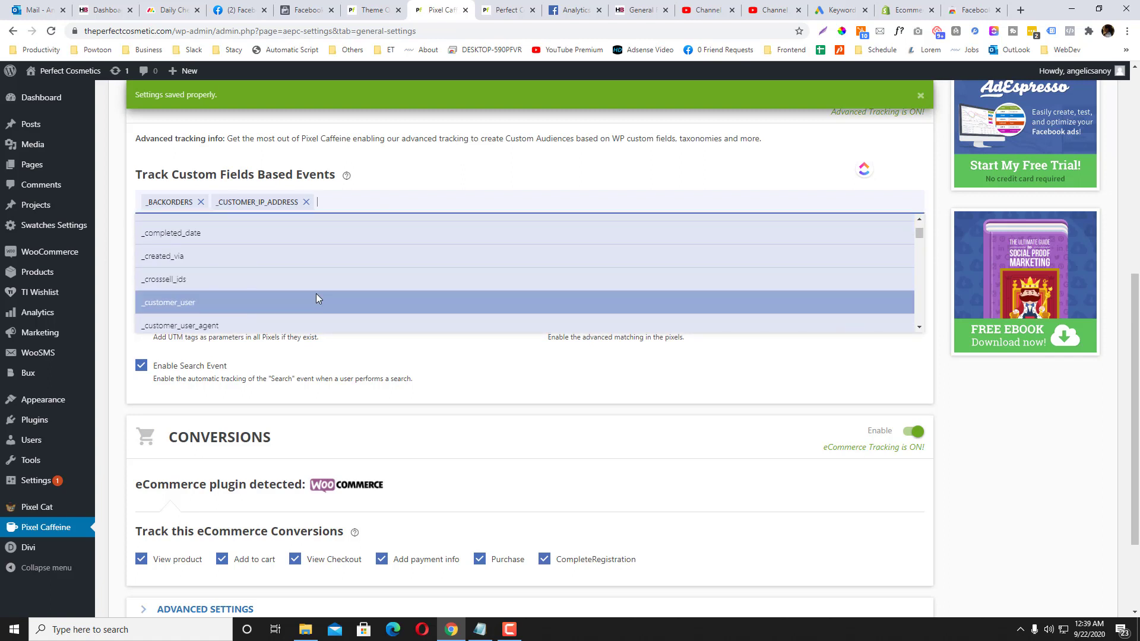
scroll(316, 293, down, 2)
scroll(311, 282, down, 2)
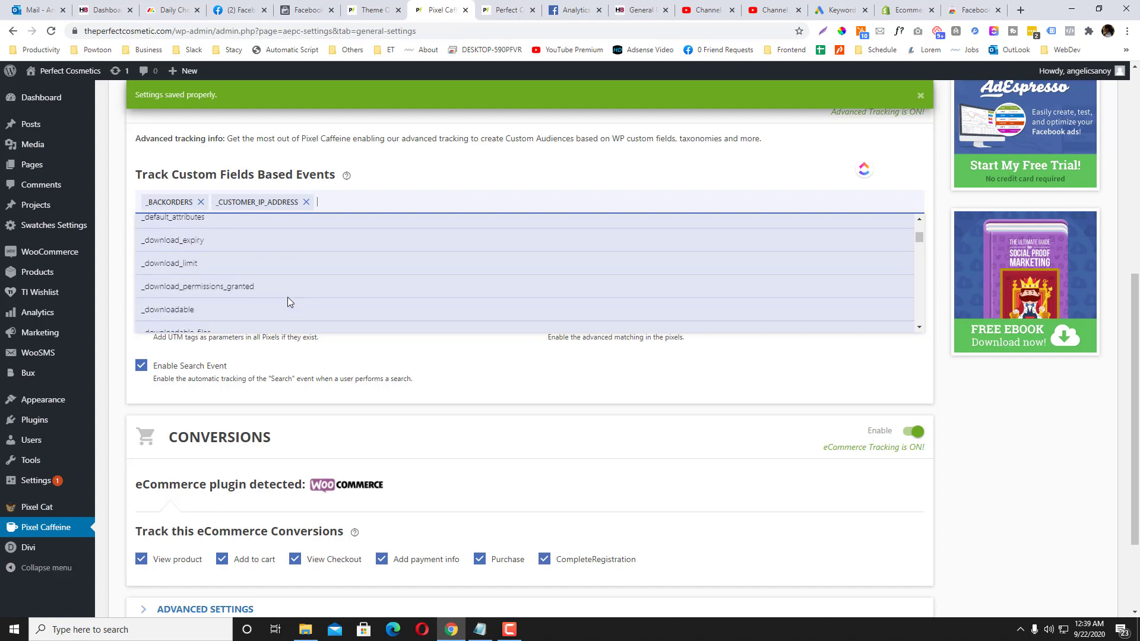
scroll(303, 270, down, 2)
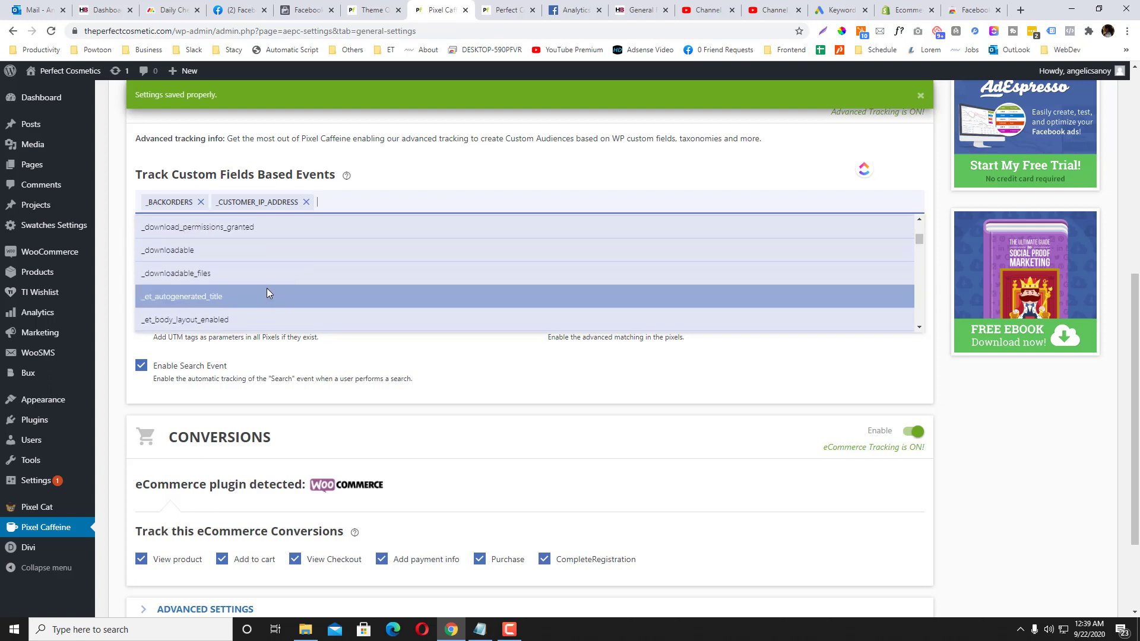
scroll(266, 290, down, 1)
scroll(266, 290, down, 3)
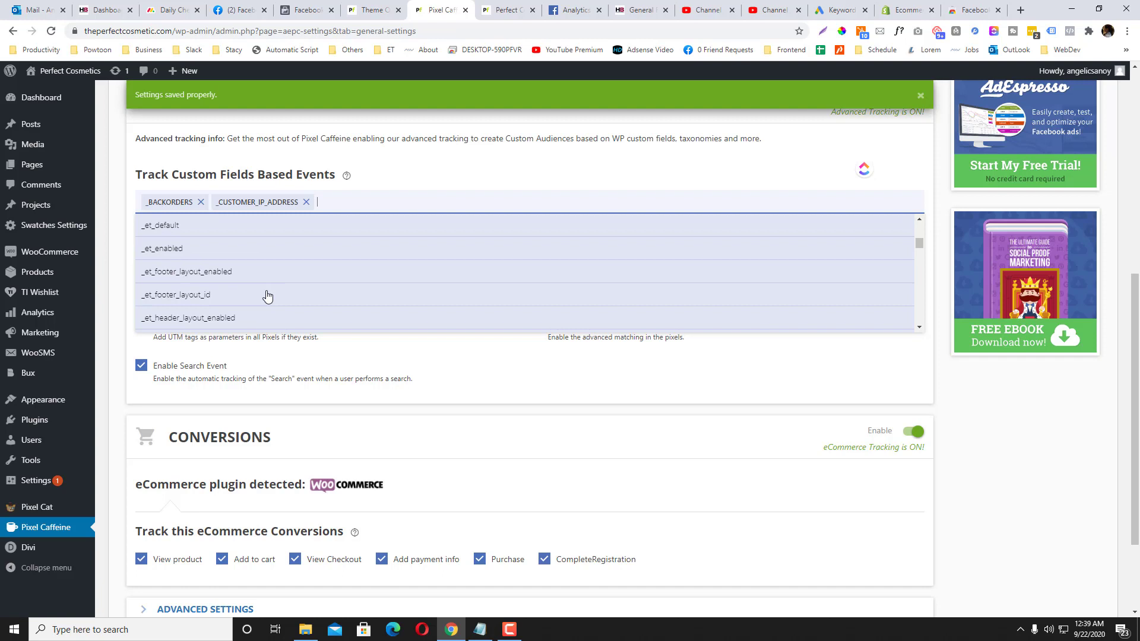
scroll(266, 290, up, 6)
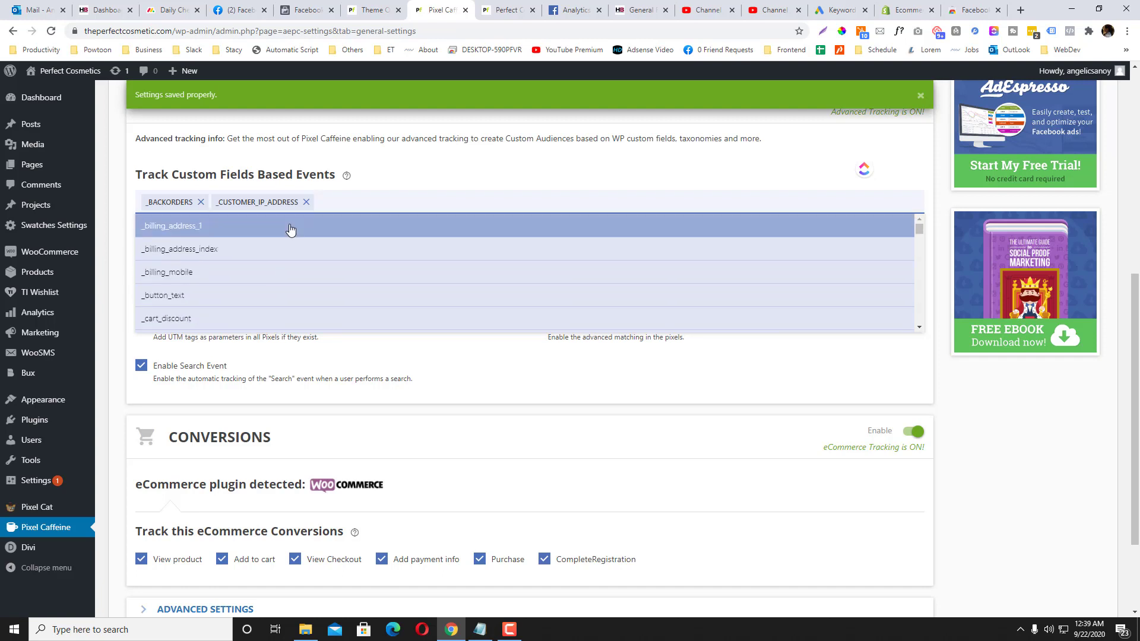
scroll(290, 264, down, 1)
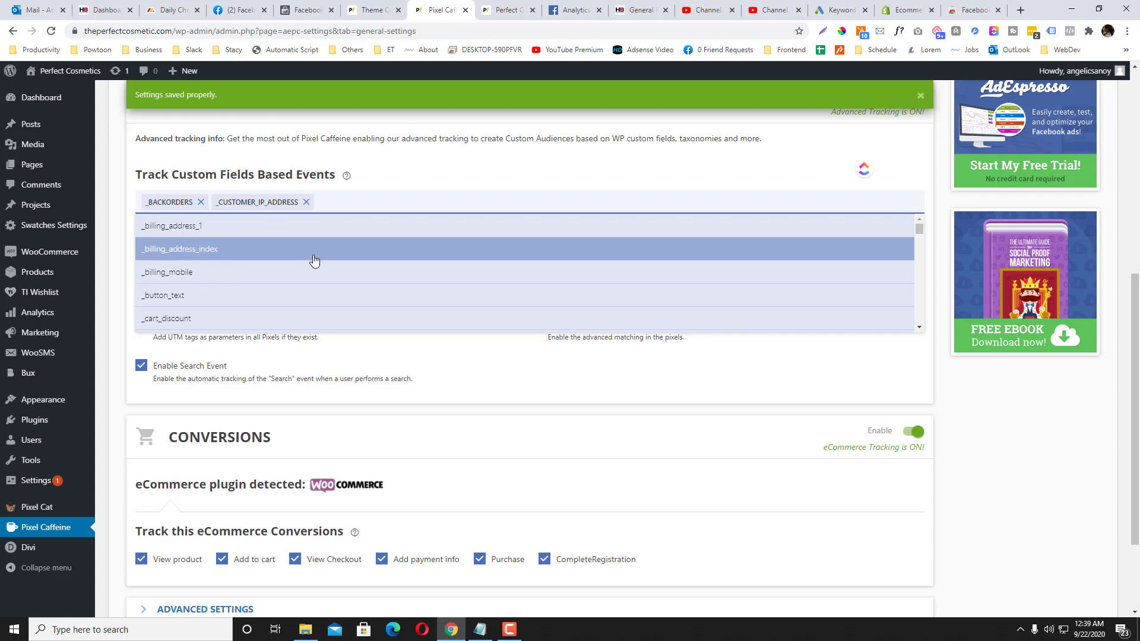
click(212, 259)
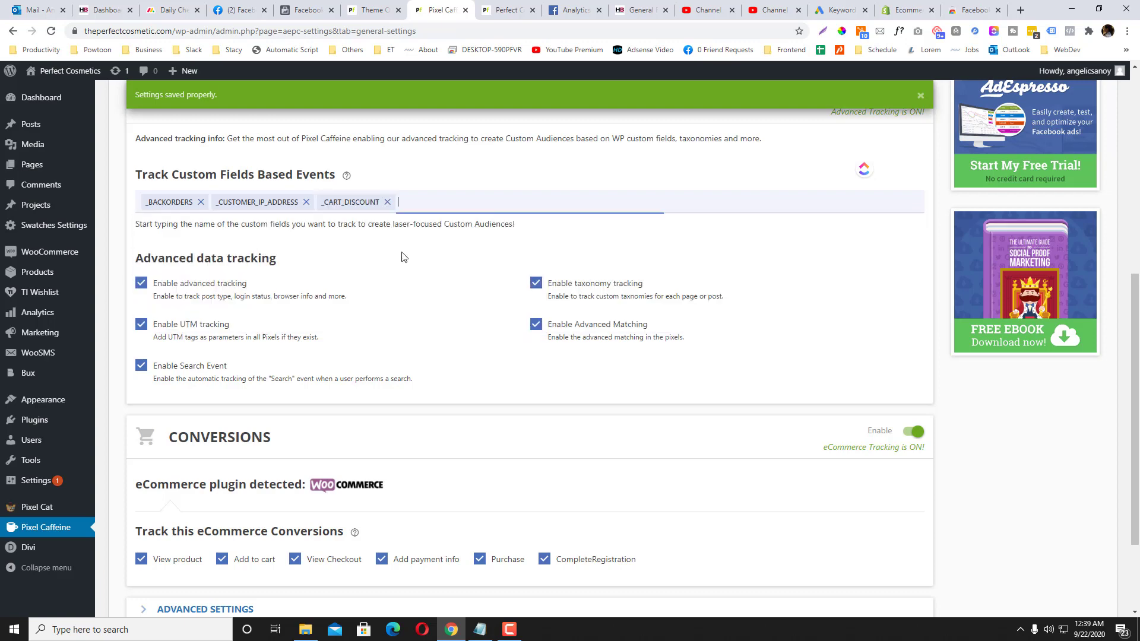
Step: Save the Pixel Caffeine General Settings with the three custom fields
scroll(409, 256, down, 3)
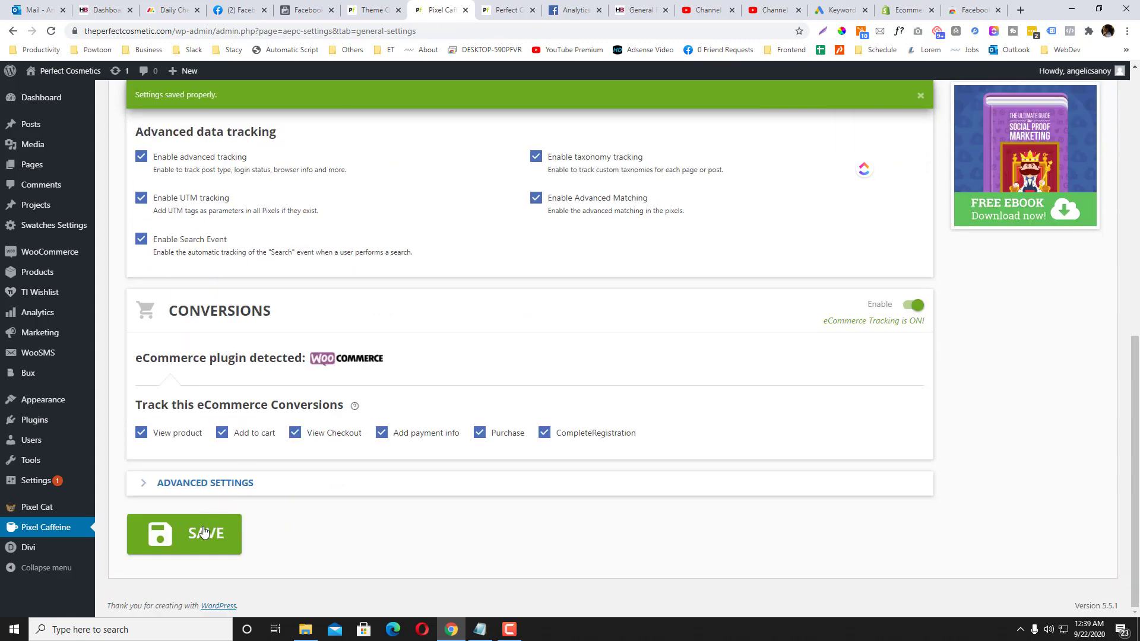
click(202, 533)
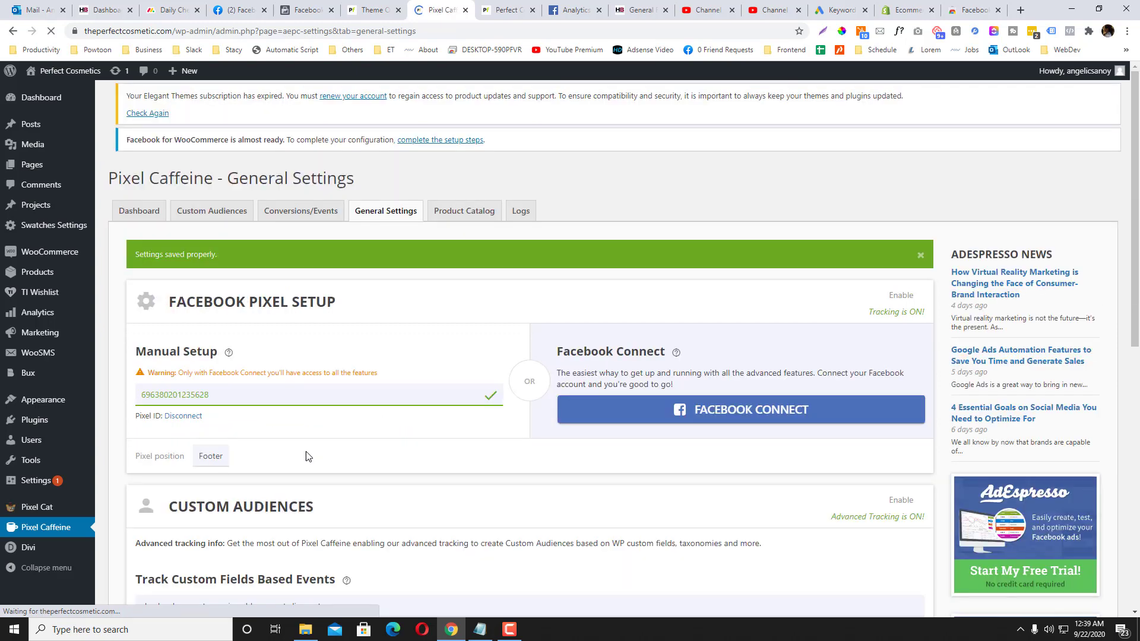